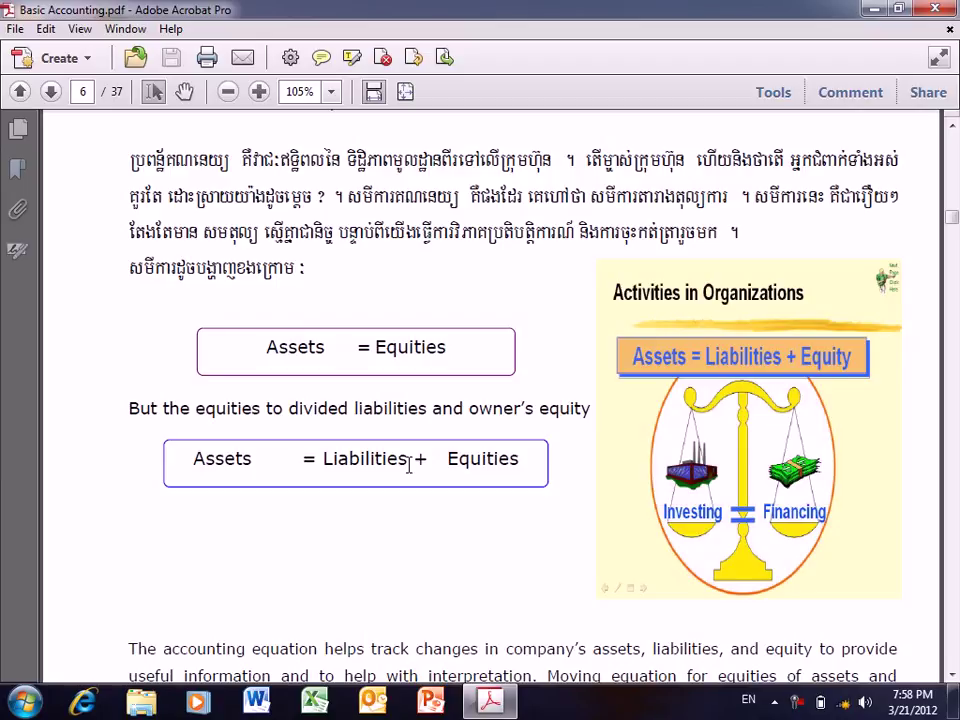
Switch to Microsoft Excel and enter "Assets" in cell C4 of the blank workbook
{"action": "left_click", "coordinate": [437, 459]}
{"action": "left_click", "coordinate": [318, 702]}
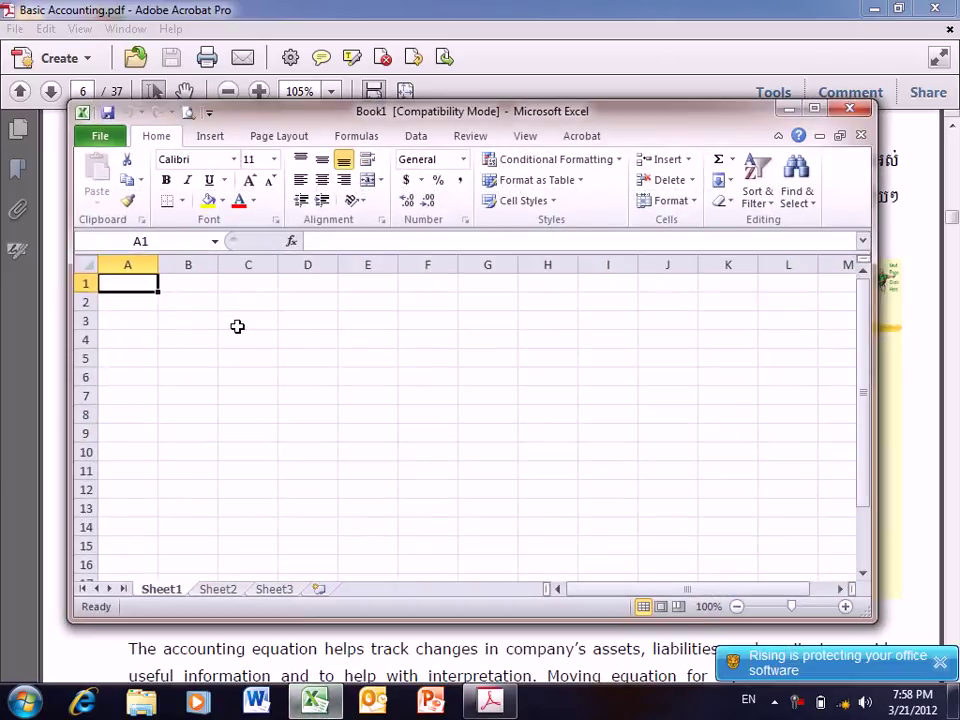
{"action": "left_click", "coordinate": [237, 334]}
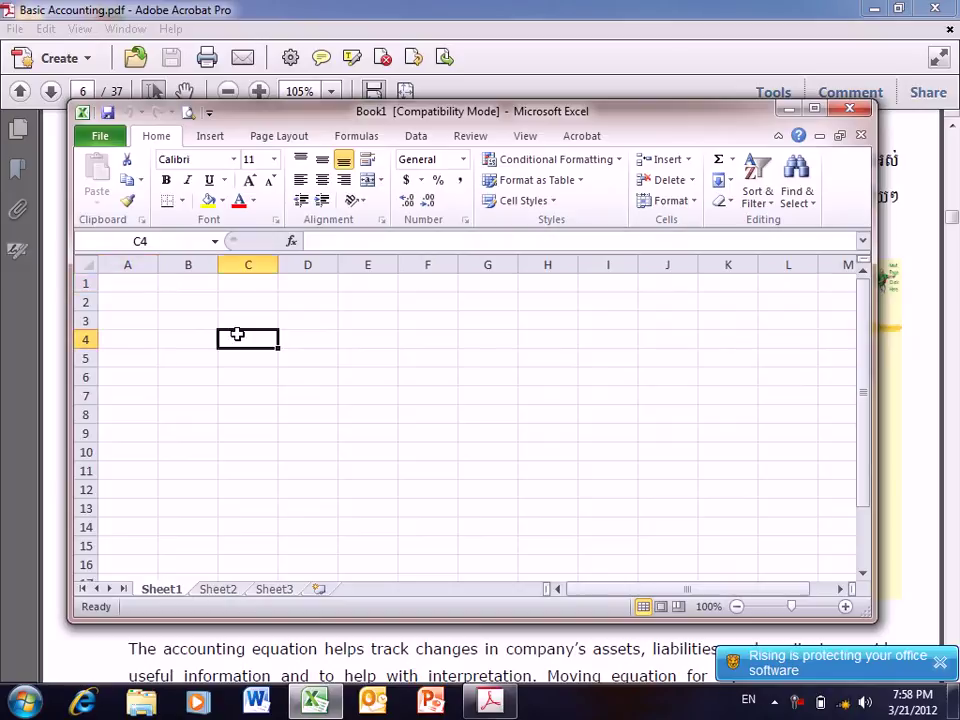
{"action": "type", "text": "Assets"}
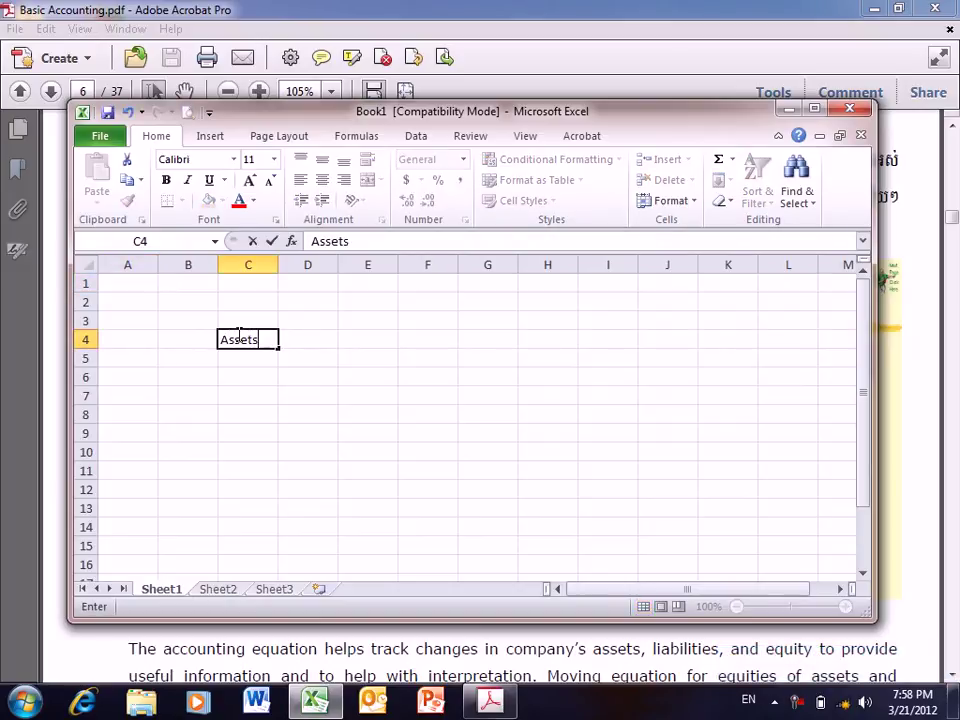
{"action": "key", "text": "Tab"}
Try to enter "= Liabilities + Owner'd equity" in cell D4
{"action": "type", "text": "="}
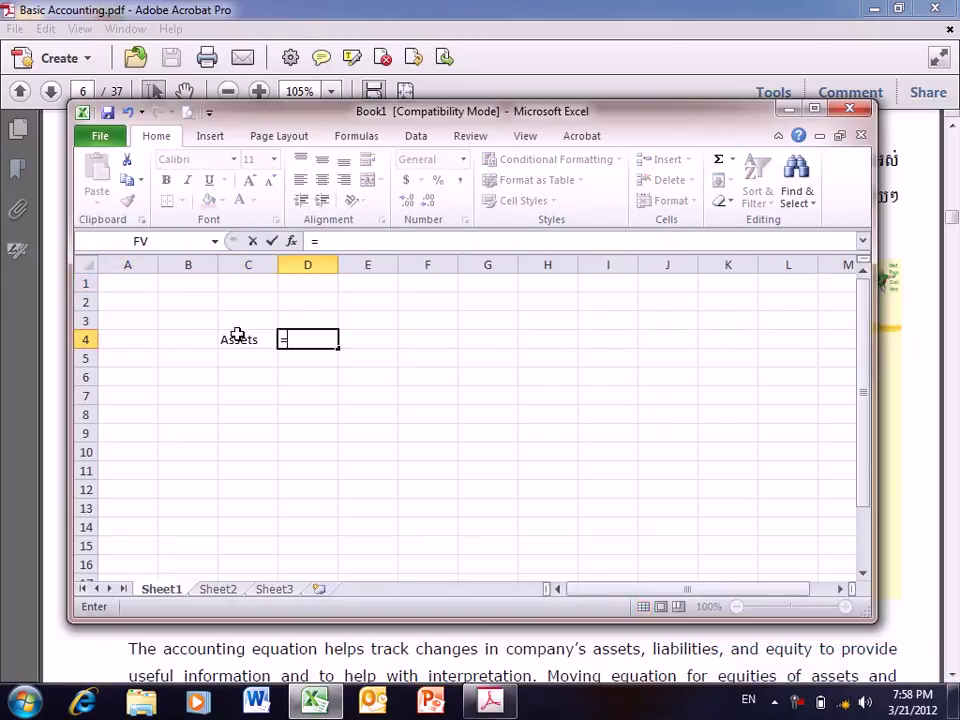
{"action": "type", "text": " Liabli"}
{"action": "key", "text": "BackSpace"}
{"action": "key", "text": "BackSpace"}
{"action": "type", "text": "ilities"}
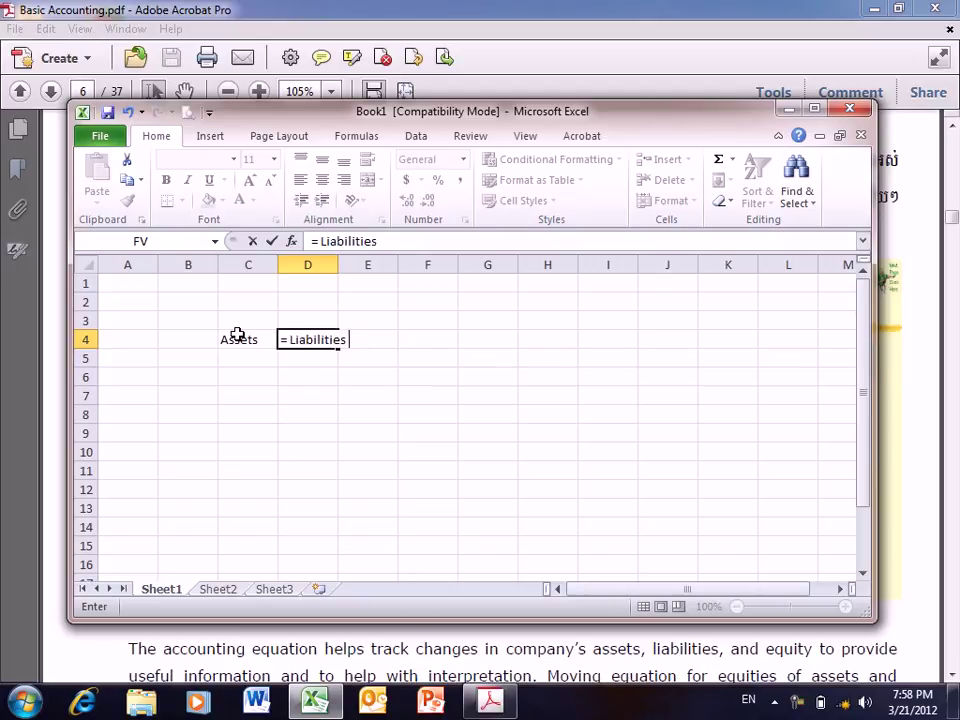
{"action": "type", "text": " + O"}
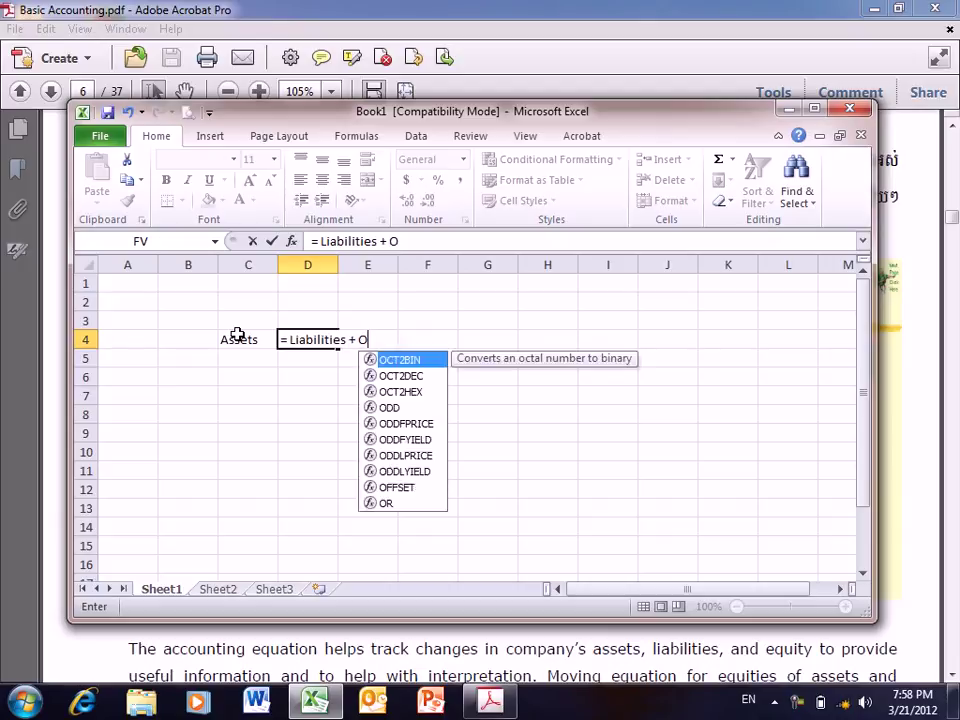
{"action": "type", "text": "wner'd"}
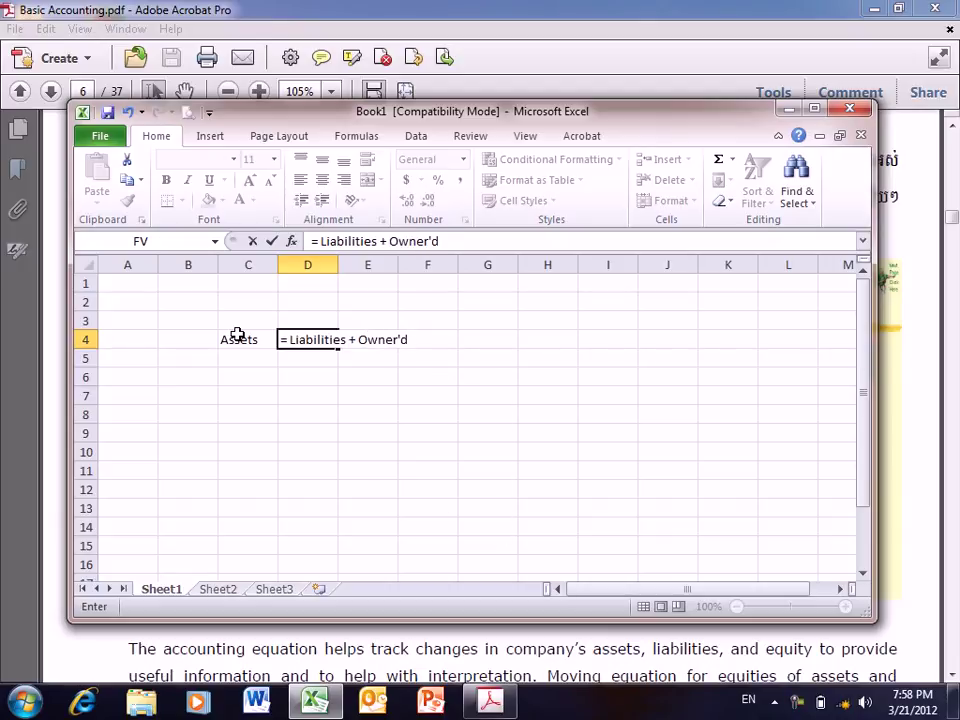
{"action": "type", "text": " equity"}
{"action": "key", "text": "Return"}
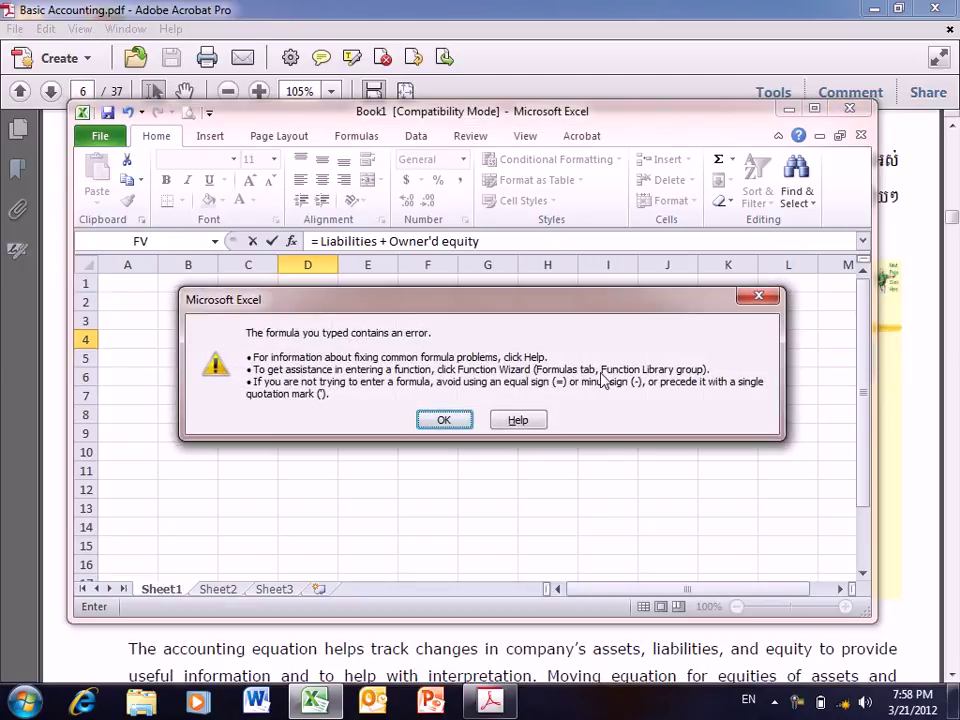
{"action": "left_click", "coordinate": [748, 299]}
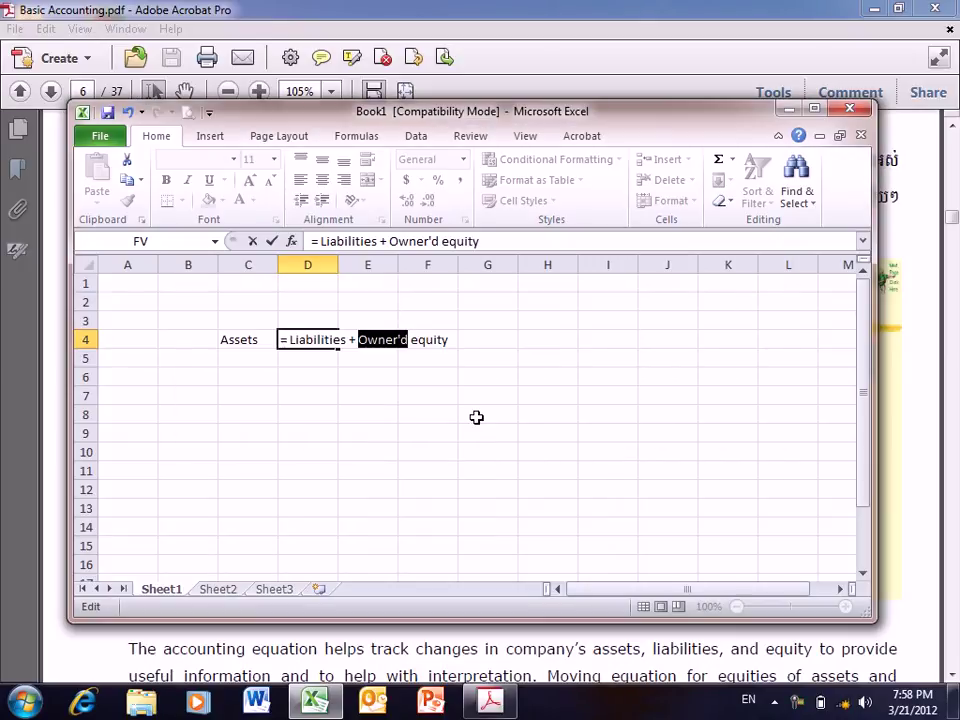
Delete the equation text from cell D4 and move on to E4
{"action": "left_click", "coordinate": [353, 336]}
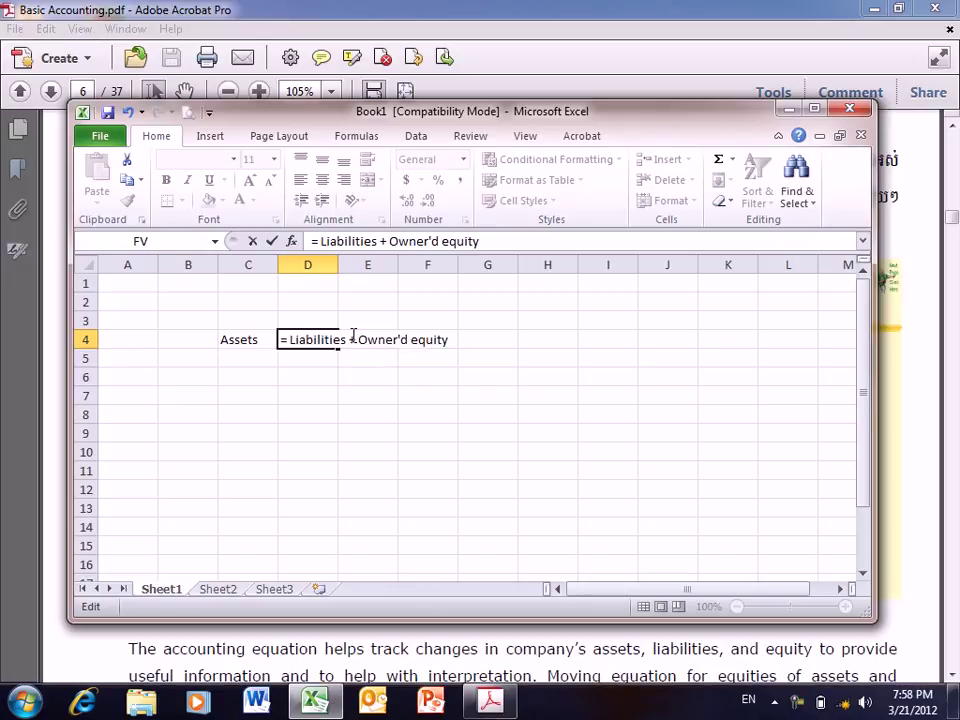
{"action": "key", "text": "BackSpace"}
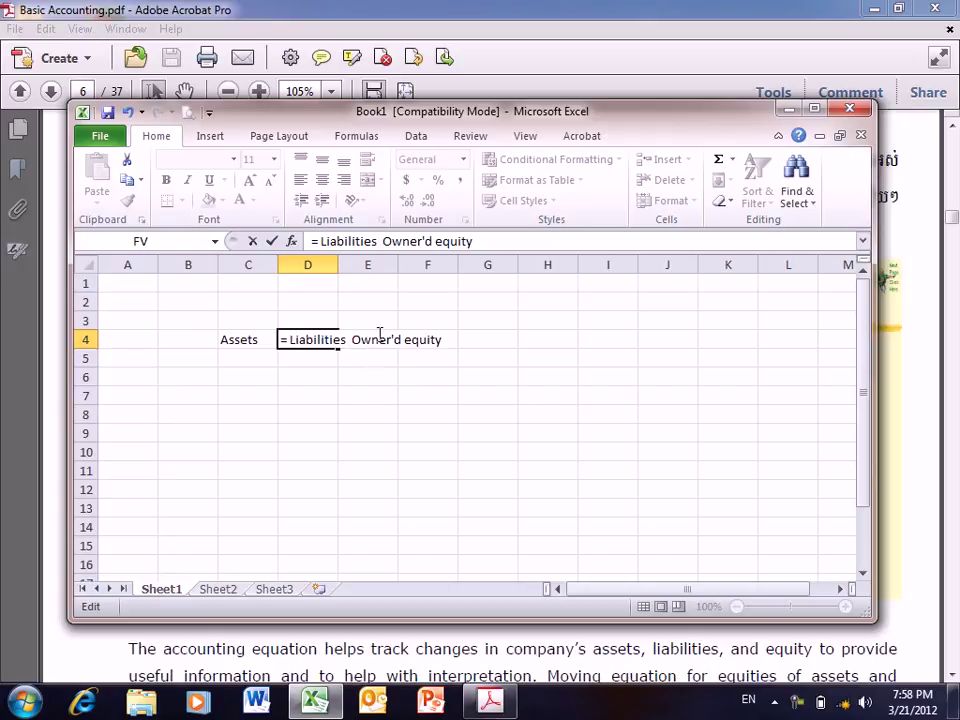
{"action": "left_click", "coordinate": [438, 340]}
{"action": "key", "text": "BackSpace"}
{"action": "key", "text": "BackSpace"}
{"action": "key", "text": "BackSpace"}
{"action": "key", "text": "BackSpace"}
{"action": "key", "text": "BackSpace"}
{"action": "key", "text": "BackSpace"}
{"action": "key", "text": "BackSpace"}
{"action": "key", "text": "BackSpace"}
{"action": "key", "text": "BackSpace"}
{"action": "key", "text": "BackSpace"}
{"action": "key", "text": "BackSpace"}
{"action": "key", "text": "BackSpace"}
{"action": "key", "text": "BackSpace"}
{"action": "key", "text": "BackSpace"}
{"action": "key", "text": "BackSpace"}
{"action": "key", "text": "BackSpace"}
{"action": "key", "text": "BackSpace"}
{"action": "key", "text": "BackSpace"}
{"action": "key", "text": "BackSpace"}
{"action": "key", "text": "BackSpace"}
{"action": "key", "text": "BackSpace"}
{"action": "key", "text": "BackSpace"}
{"action": "key", "text": "BackSpace"}
{"action": "key", "text": "BackSpace"}
{"action": "key", "text": "BackSpace"}
{"action": "key", "text": "BackSpace"}
{"action": "key", "text": "BackSpace"}
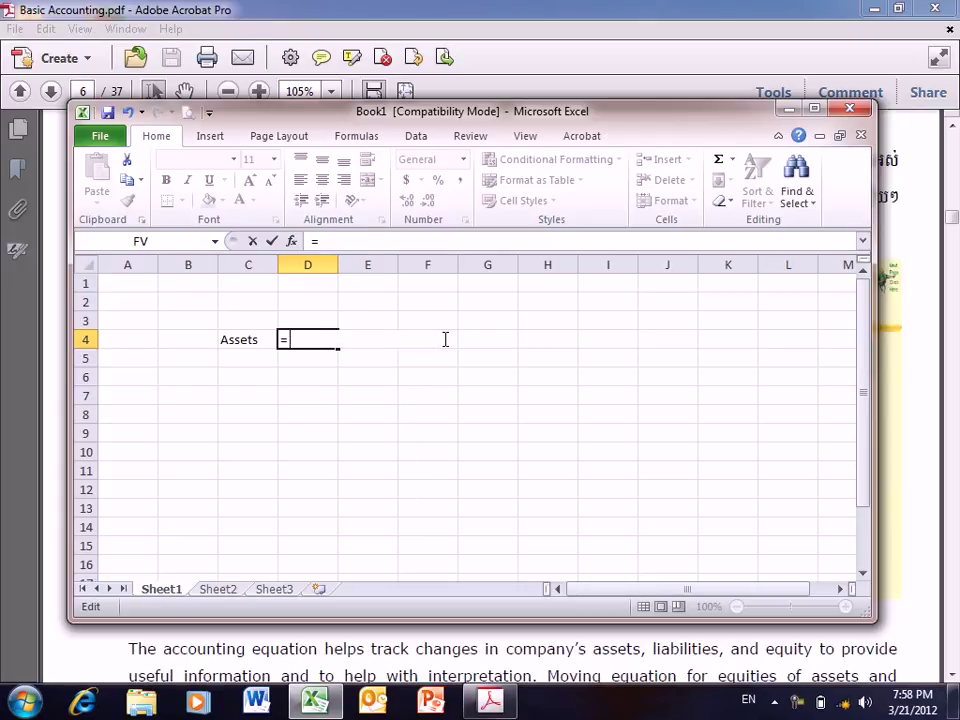
{"action": "key", "text": "Tab"}
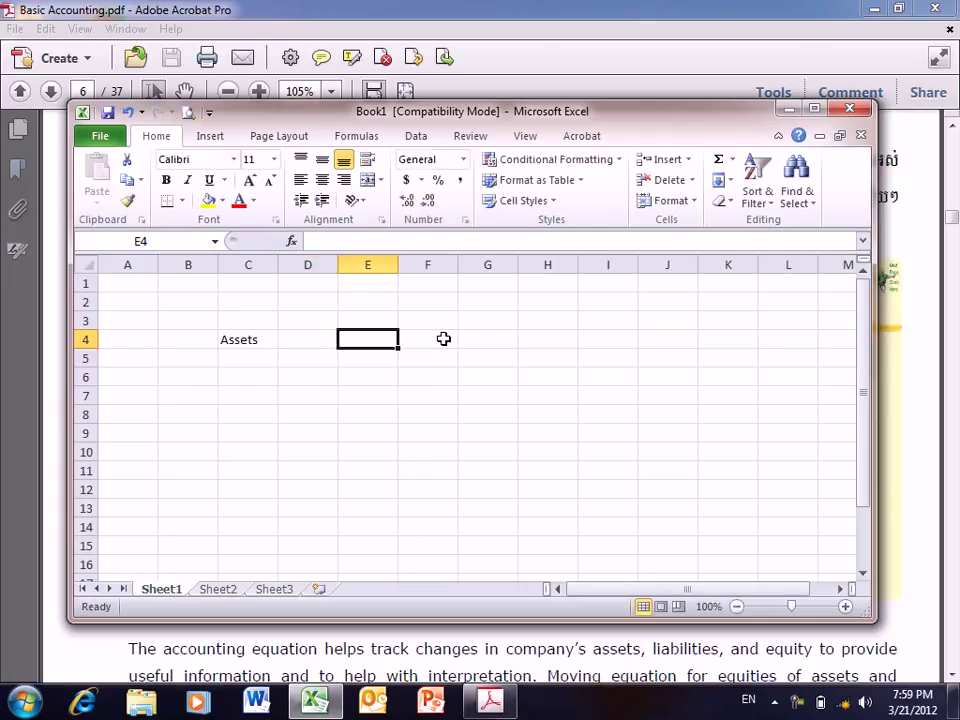
Narrow column D to a slim spacer and enter "=" in cell E4
{"action": "left_click_drag", "start_coordinate": [338, 264], "coordinate": [290, 266]}
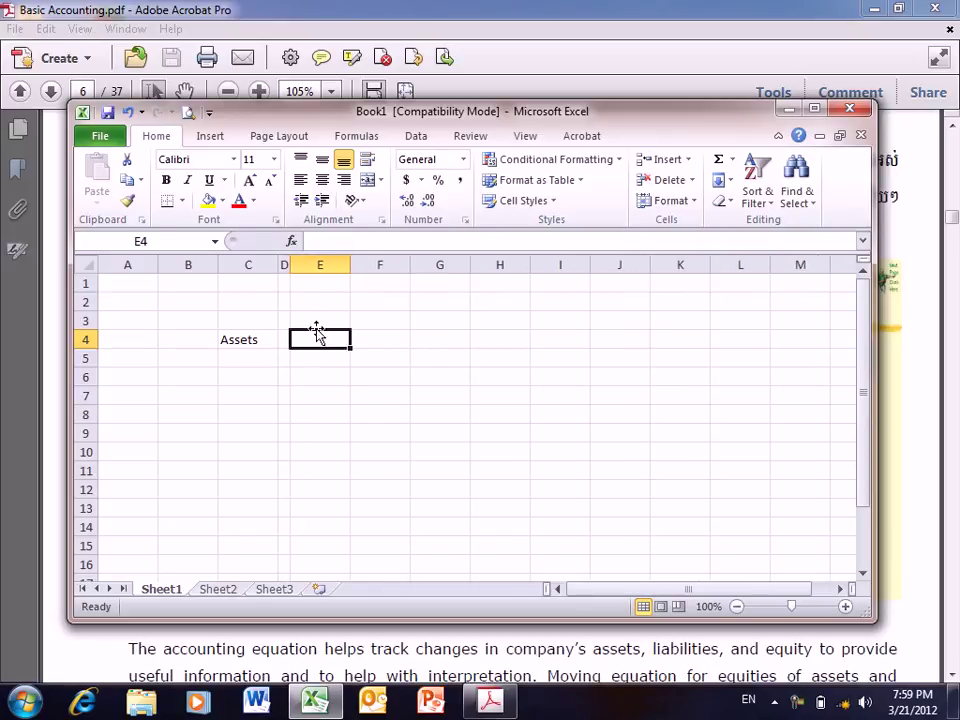
{"action": "type", "text": "="}
{"action": "key", "text": "Tab"}
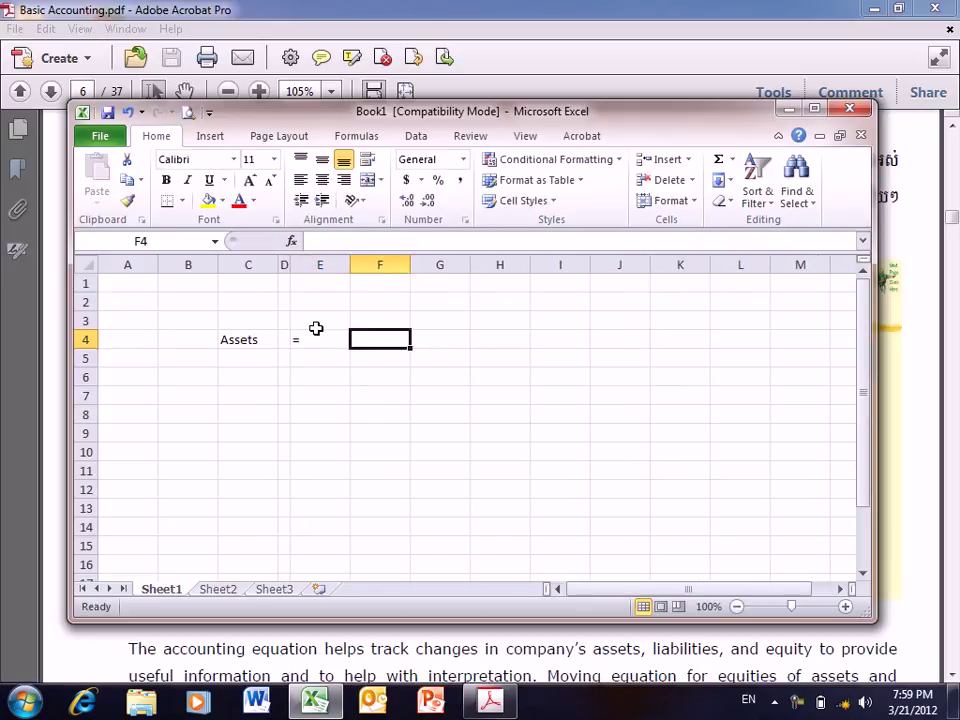
Enter "Liabilities" in cell F4 and "+" in cell G4
{"action": "type", "text": "Liabilities"}
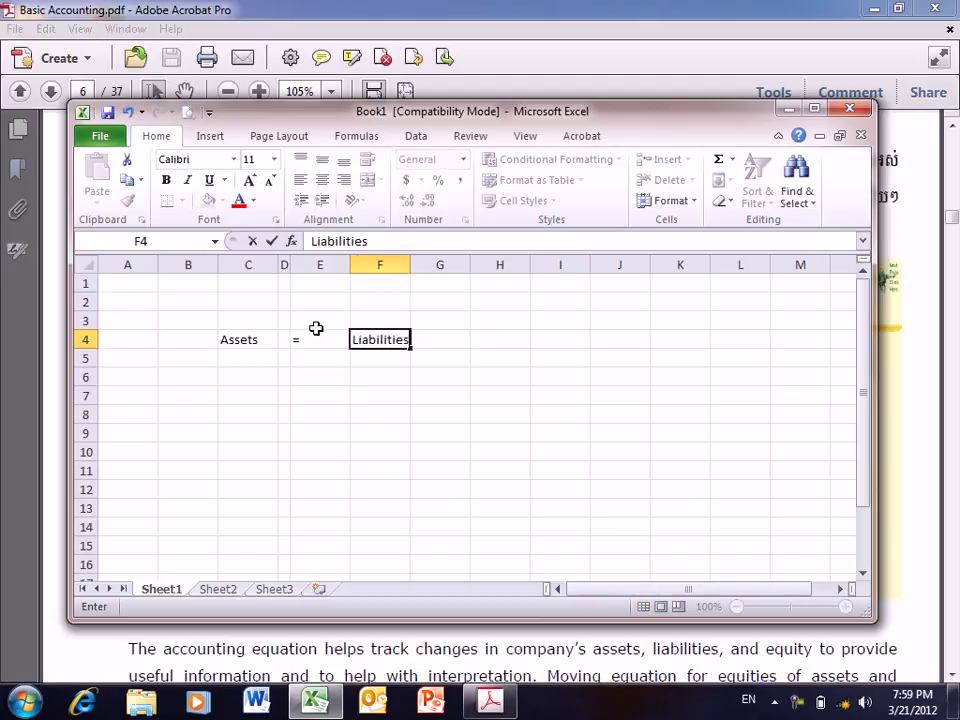
{"action": "key", "text": "Tab"}
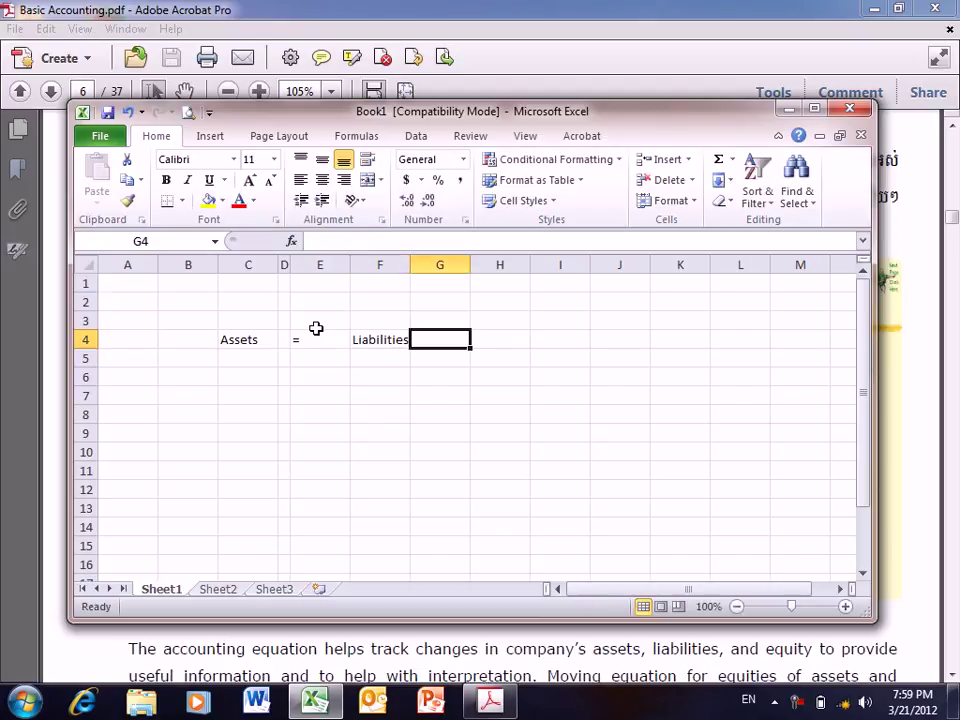
{"action": "type", "text": "+"}
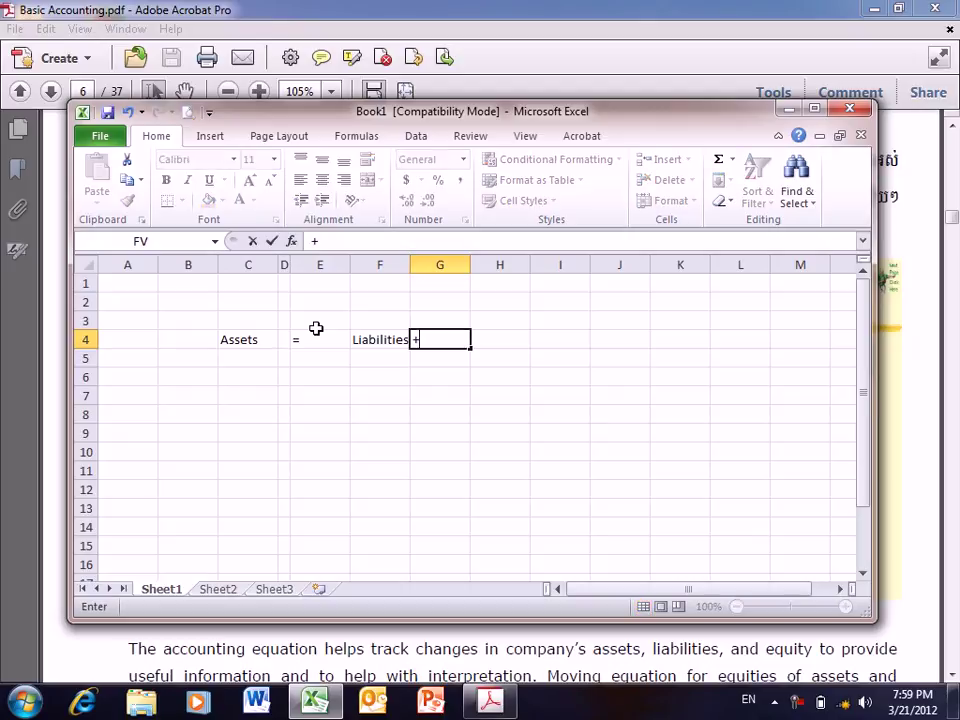
{"action": "key", "text": "Tab"}
Enter "Owner's Equity" in cell H4 to complete the accounting equation
{"action": "type", "text": "Owner"}
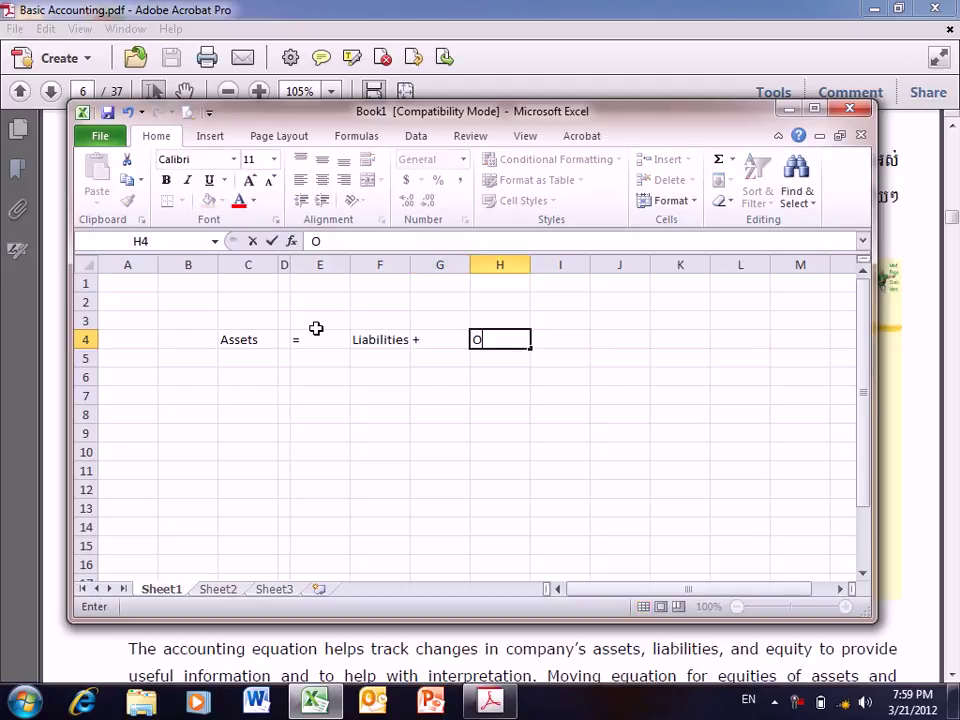
{"action": "key", "text": "BackSpace"}
{"action": "key", "text": "BackSpace"}
{"action": "key", "text": "BackSpace"}
{"action": "type", "text": "er"}
{"action": "key", "text": "BackSpace"}
{"action": "key", "text": "BackSpace"}
{"action": "type", "text": "ner's Equity"}
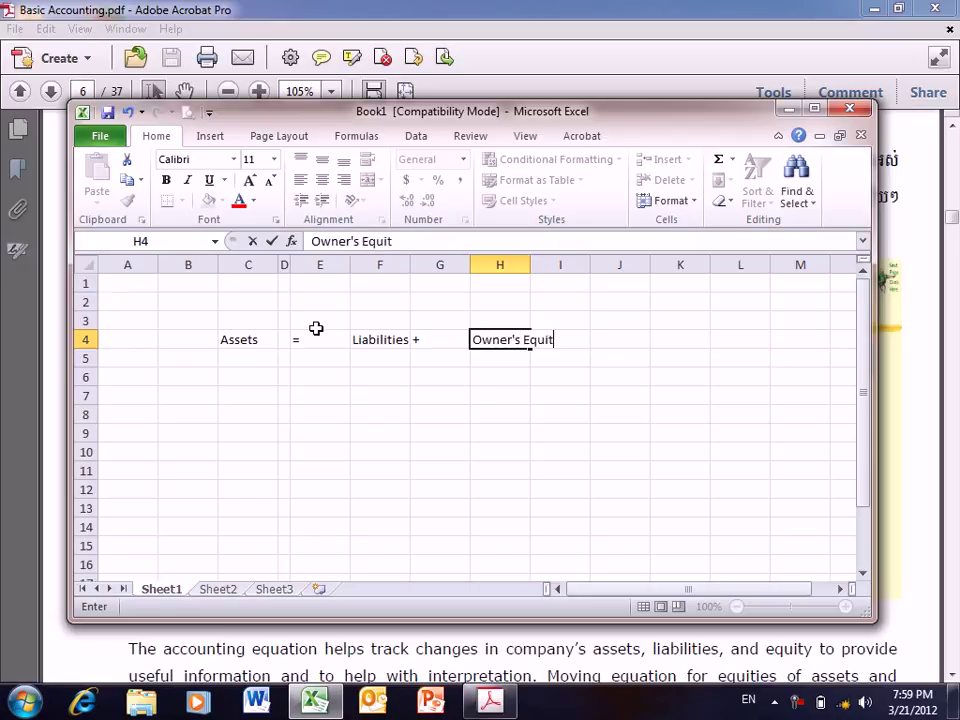
{"action": "left_click", "coordinate": [511, 382]}
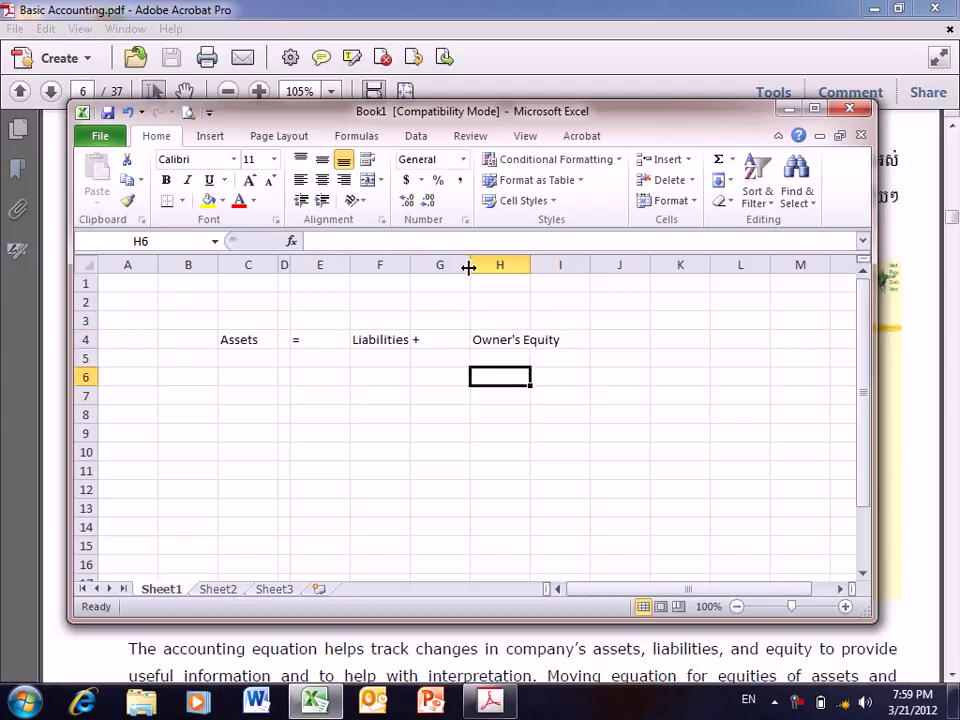
Narrow columns G and E so the equation terms sit closer together
{"action": "left_click_drag", "start_coordinate": [468, 268], "coordinate": [442, 275]}
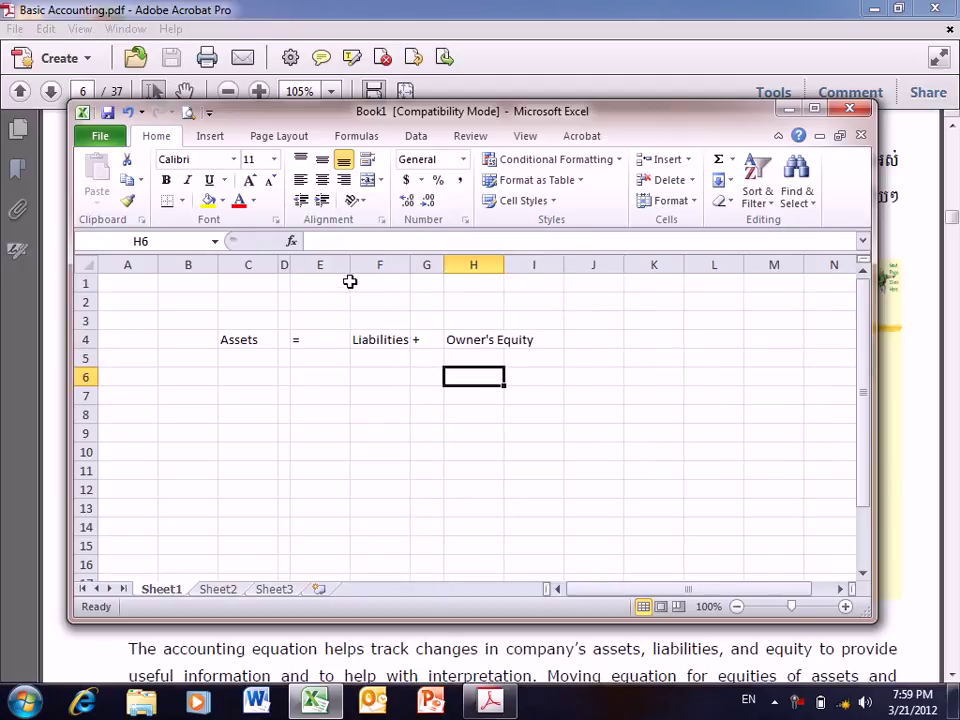
{"action": "left_click_drag", "start_coordinate": [349, 266], "coordinate": [316, 270]}
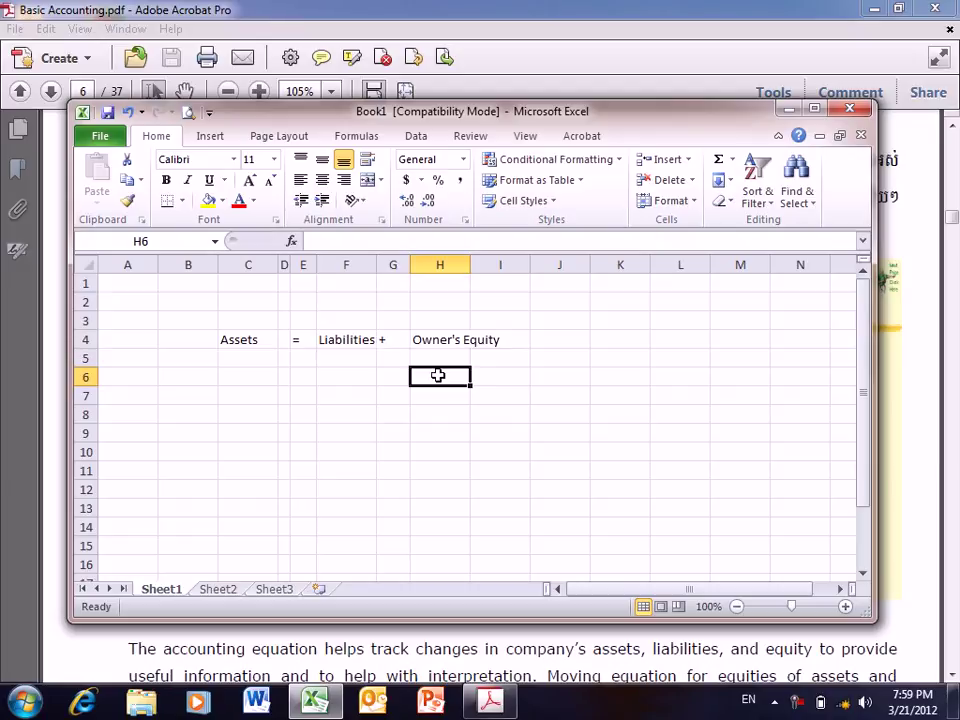
Enter 100 under Owner's Equity in cell H6 and apply the dollar Accounting format
{"action": "type", "text": "100"}
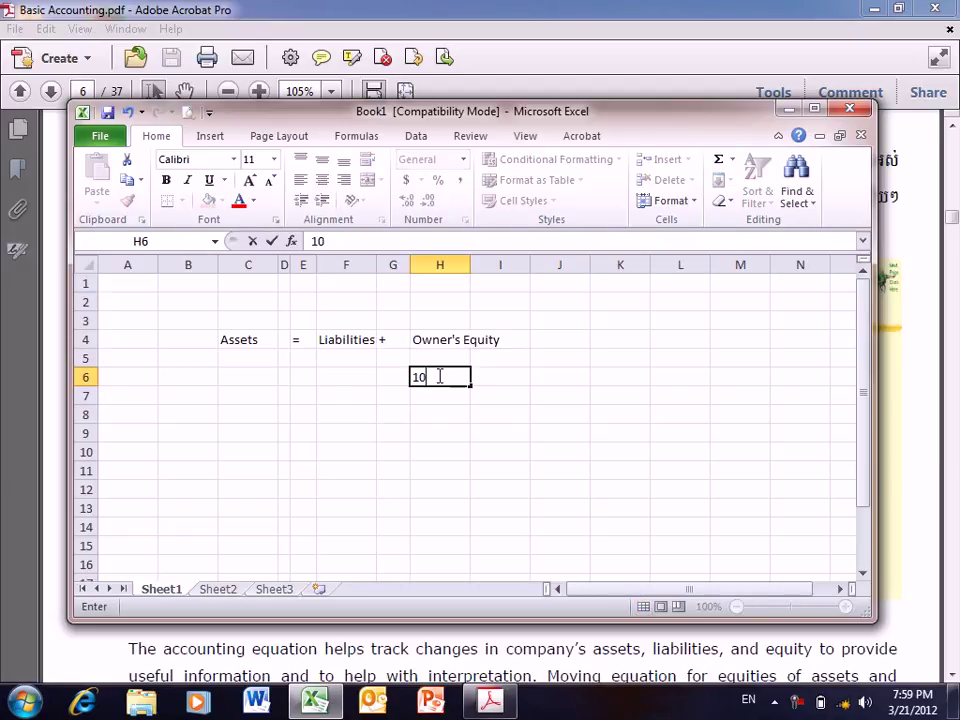
{"action": "left_click", "coordinate": [527, 377]}
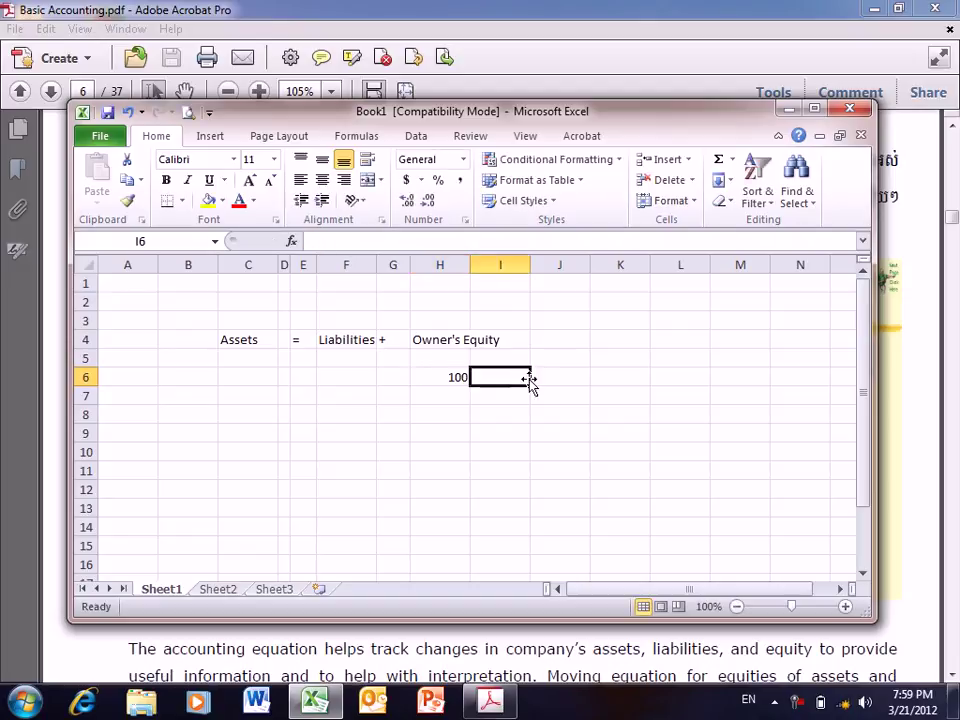
{"action": "left_click", "coordinate": [450, 377]}
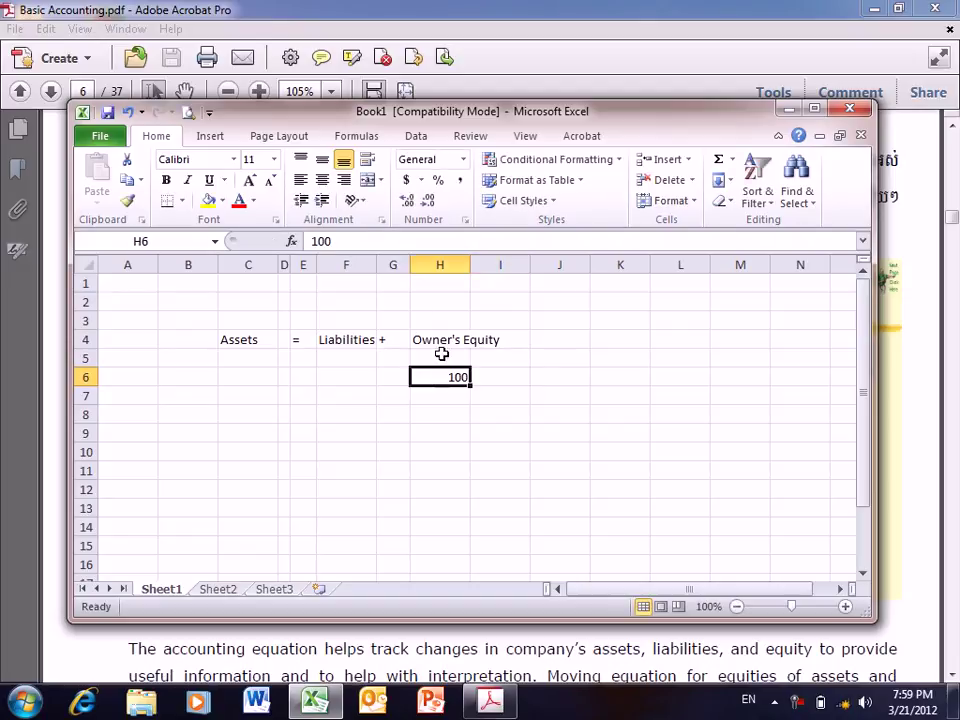
{"action": "left_click", "coordinate": [409, 182]}
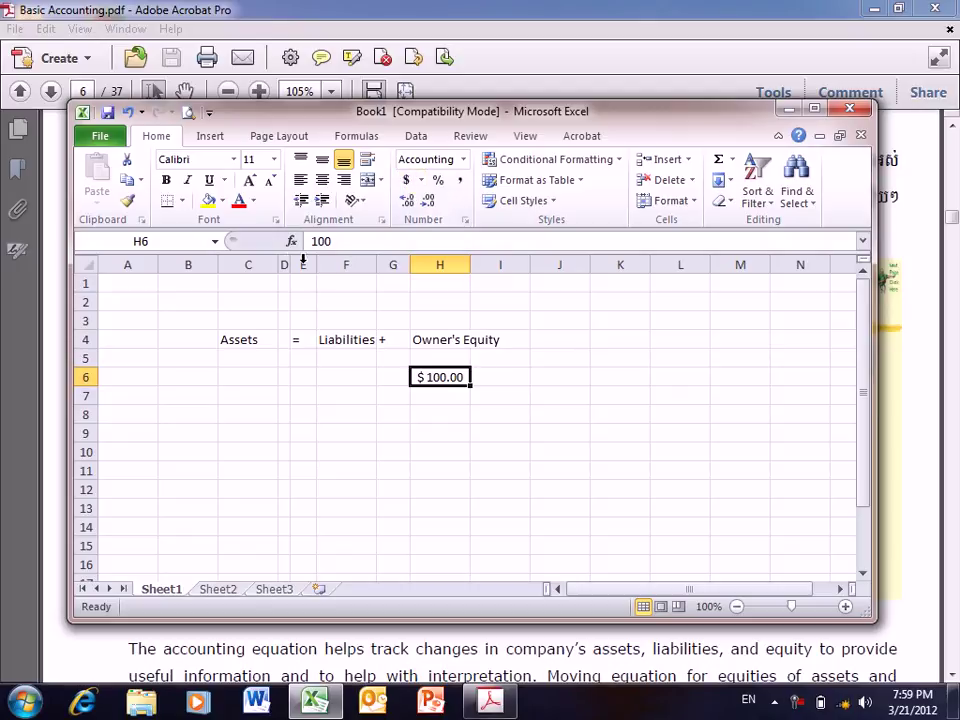
Enter the note "Home =$300" in cell F1
{"action": "left_click", "coordinate": [331, 283]}
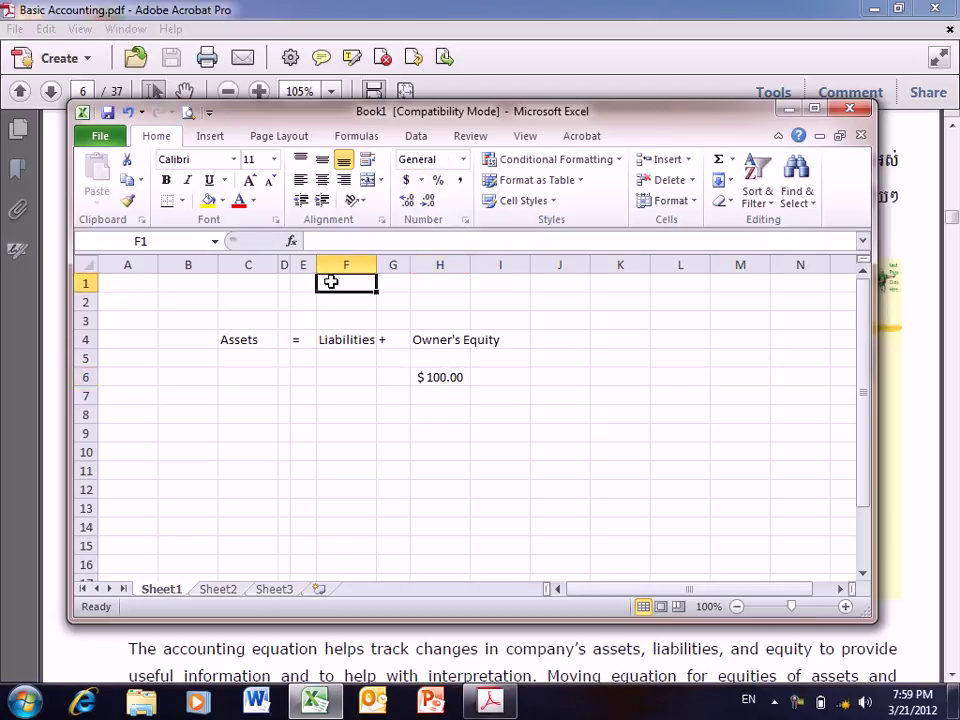
{"action": "type", "text": "Hoe"}
{"action": "key", "text": "BackSpace"}
{"action": "type", "text": "me = 300"}
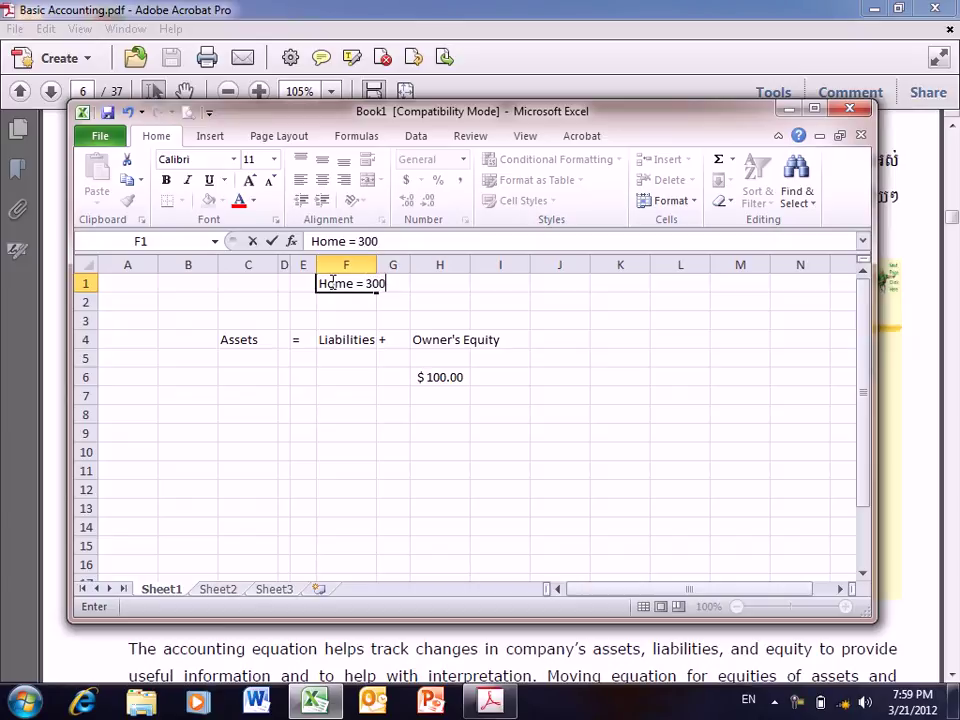
{"action": "left_click", "coordinate": [365, 283]}
{"action": "type", "text": "$"}
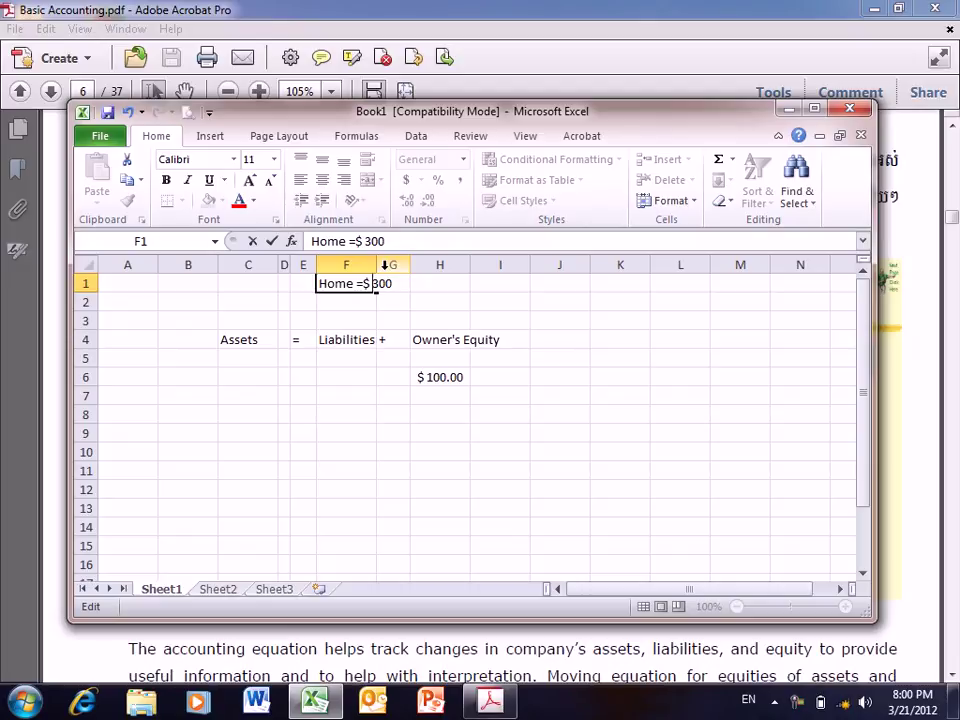
{"action": "key", "text": "Delete"}
{"action": "key", "text": "Return"}
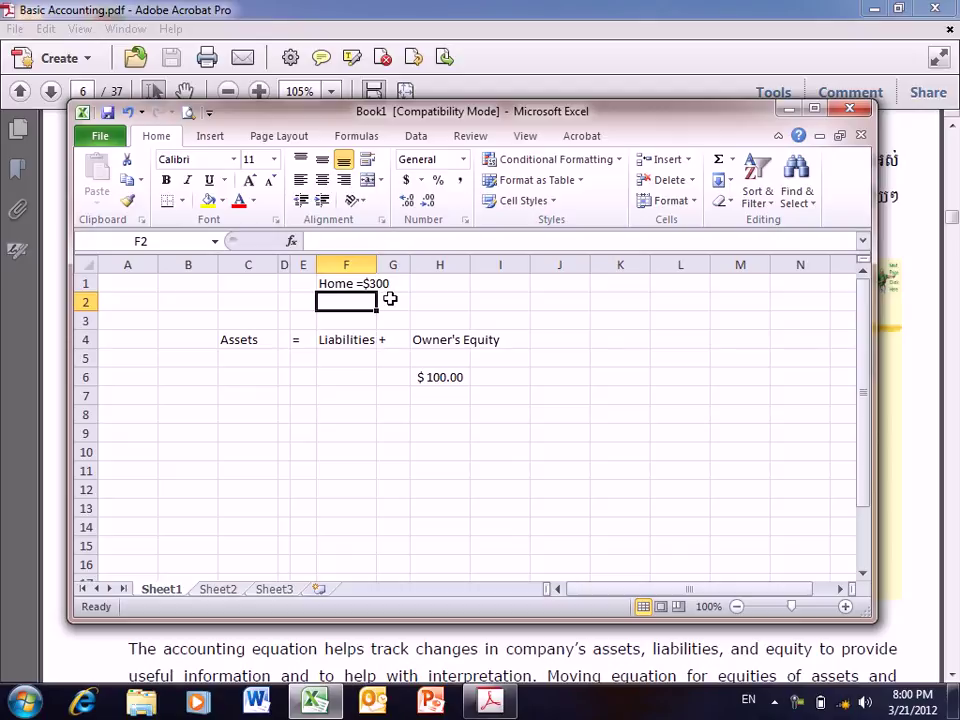
Enter 100 under Assets in cell C6 and apply the dollar Accounting format
{"action": "left_click", "coordinate": [231, 372]}
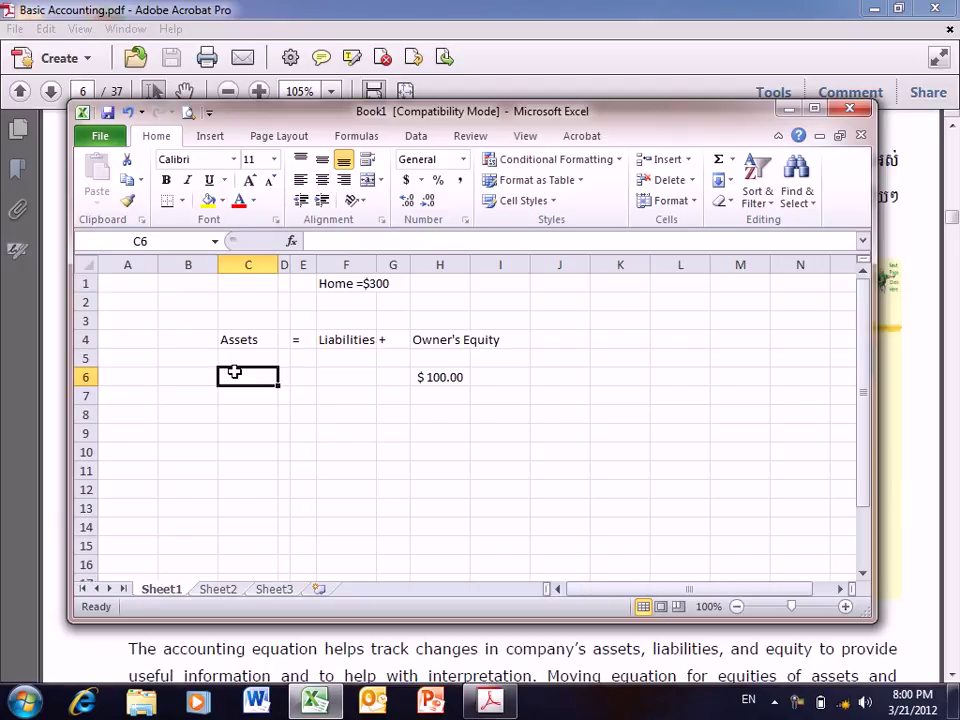
{"action": "type", "text": "100"}
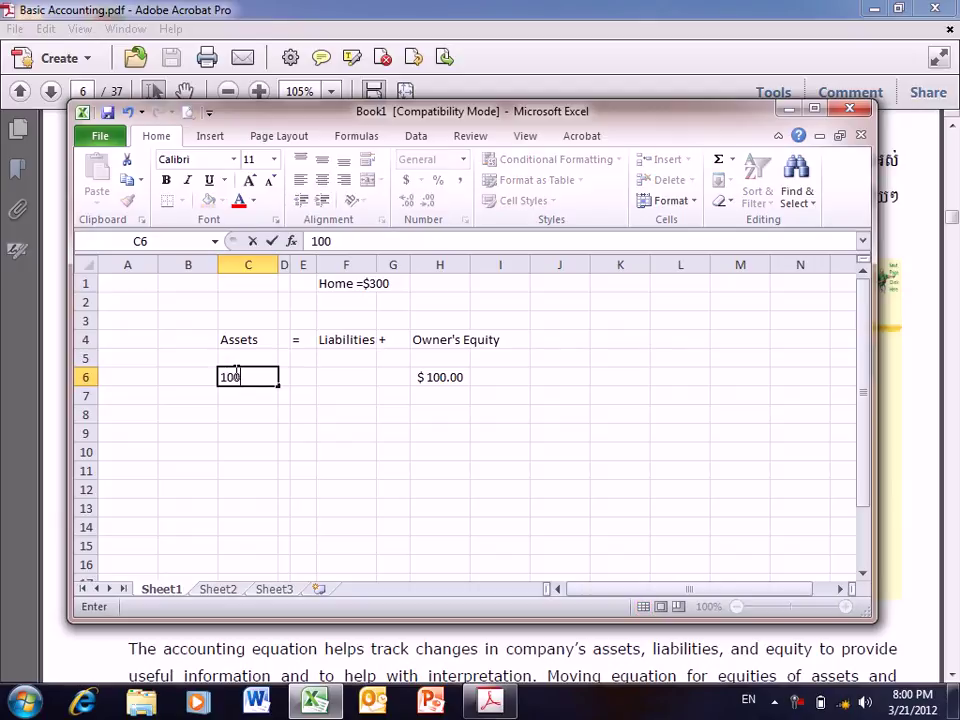
{"action": "key", "text": "Return"}
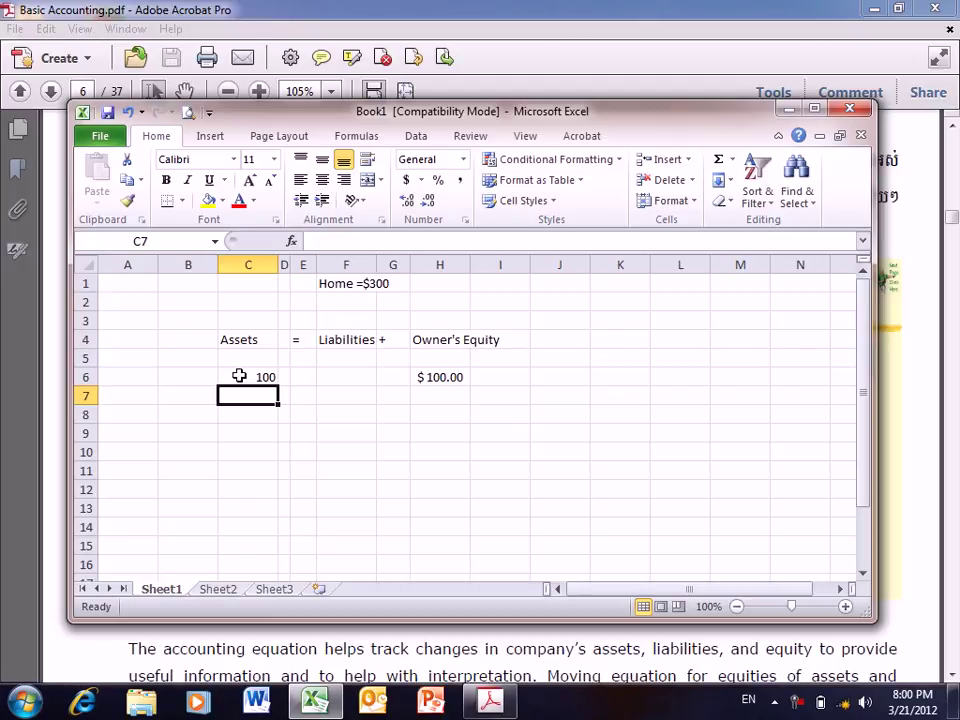
{"action": "left_click", "coordinate": [242, 372]}
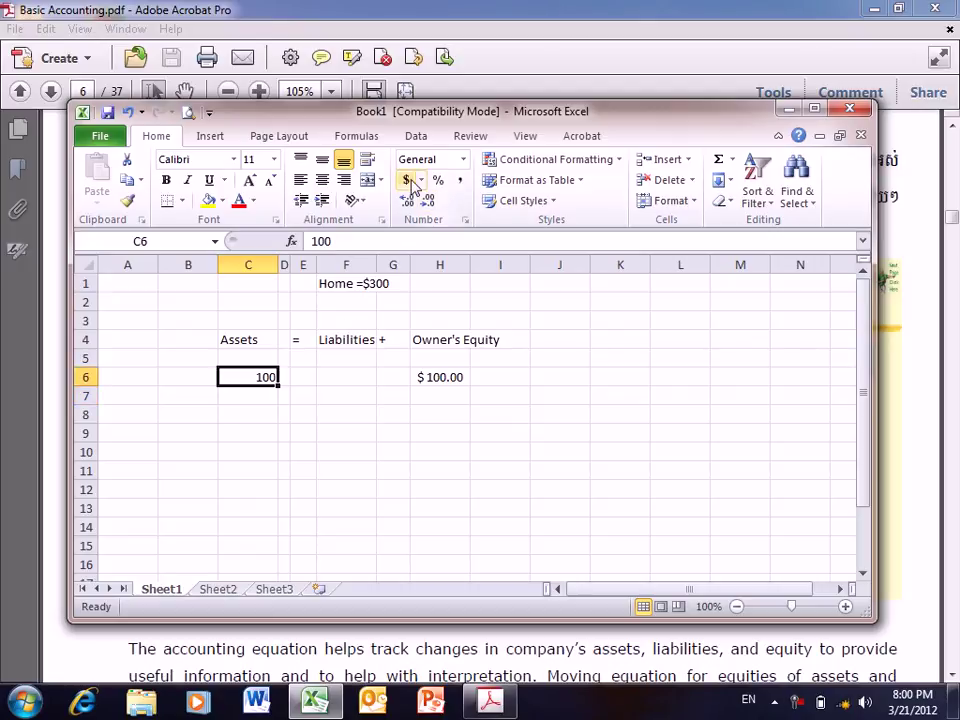
{"action": "left_click", "coordinate": [407, 180]}
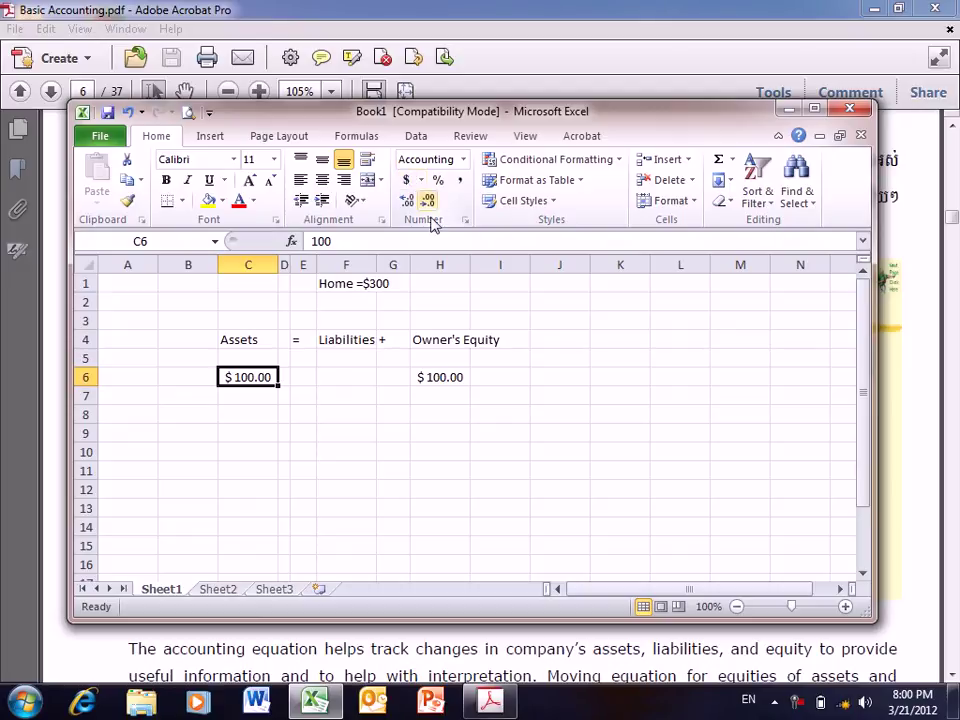
{"action": "left_click", "coordinate": [453, 363]}
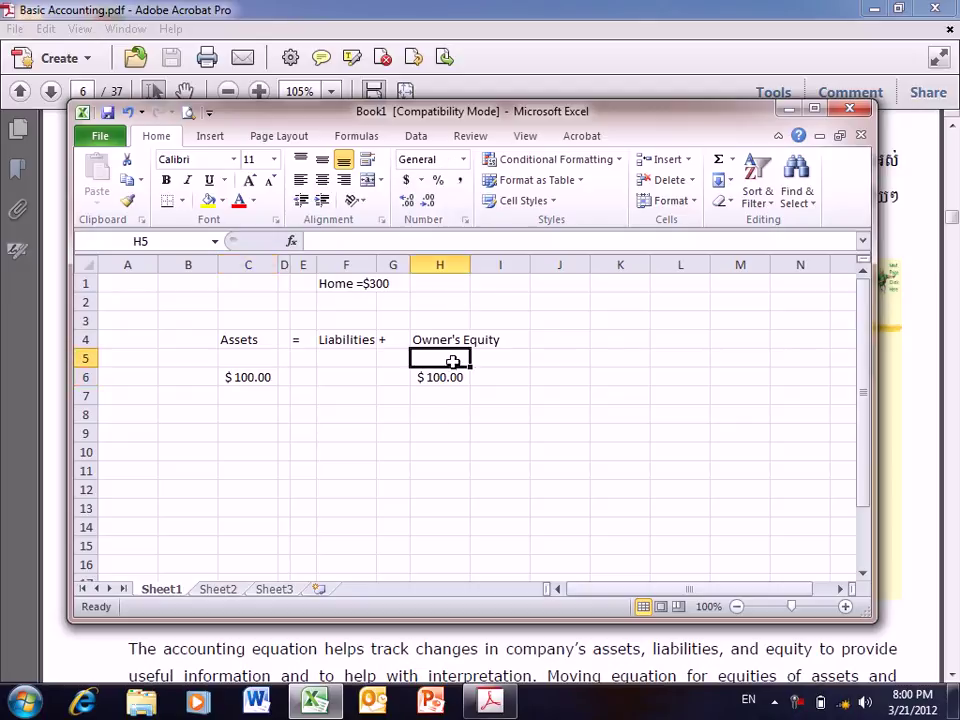
{"action": "left_click", "coordinate": [360, 283]}
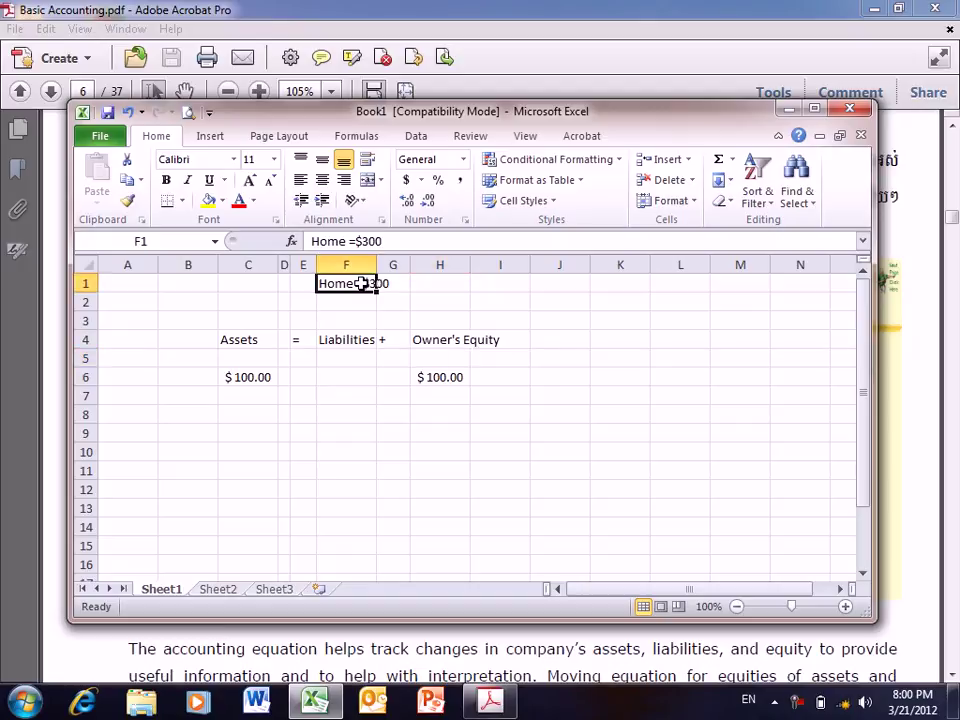
{"action": "left_click", "coordinate": [246, 375]}
{"action": "left_click", "coordinate": [270, 395]}
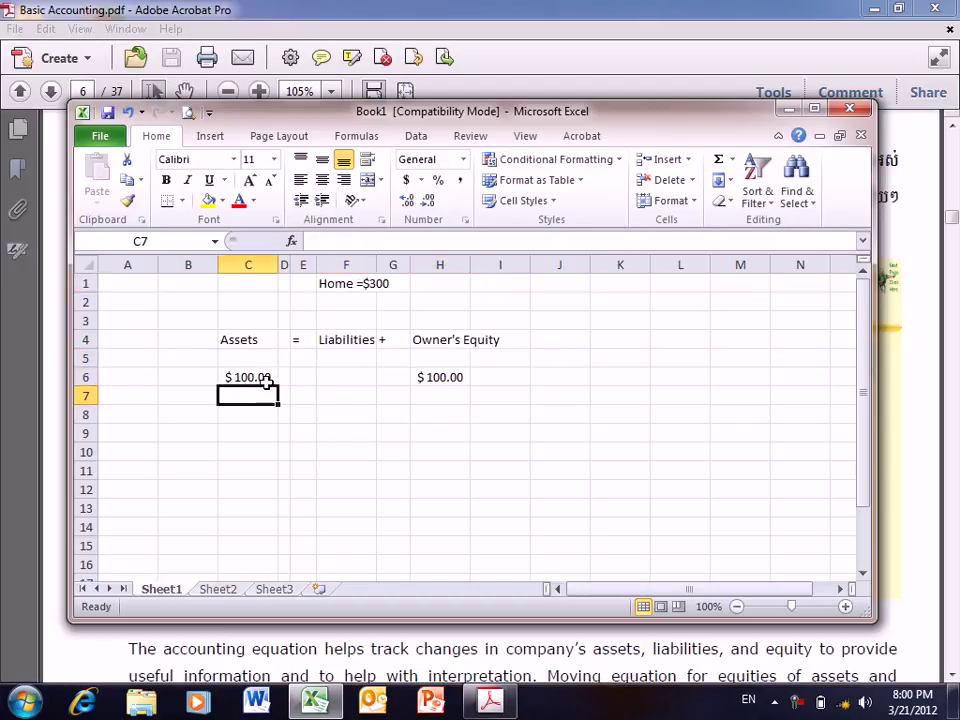
{"action": "left_click", "coordinate": [426, 377]}
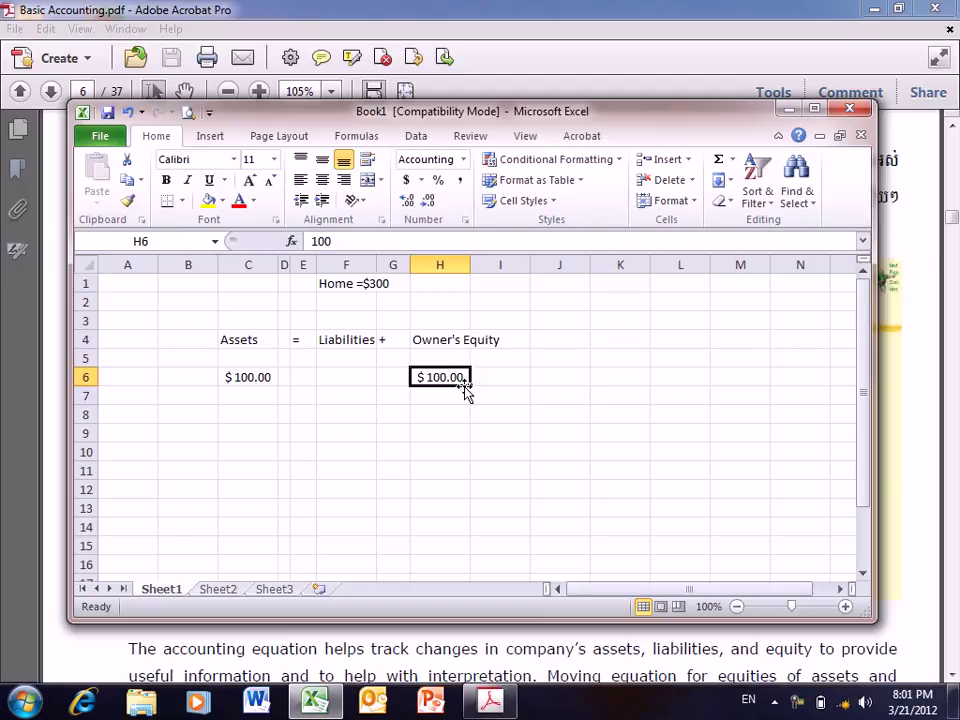
{"action": "left_click", "coordinate": [450, 394]}
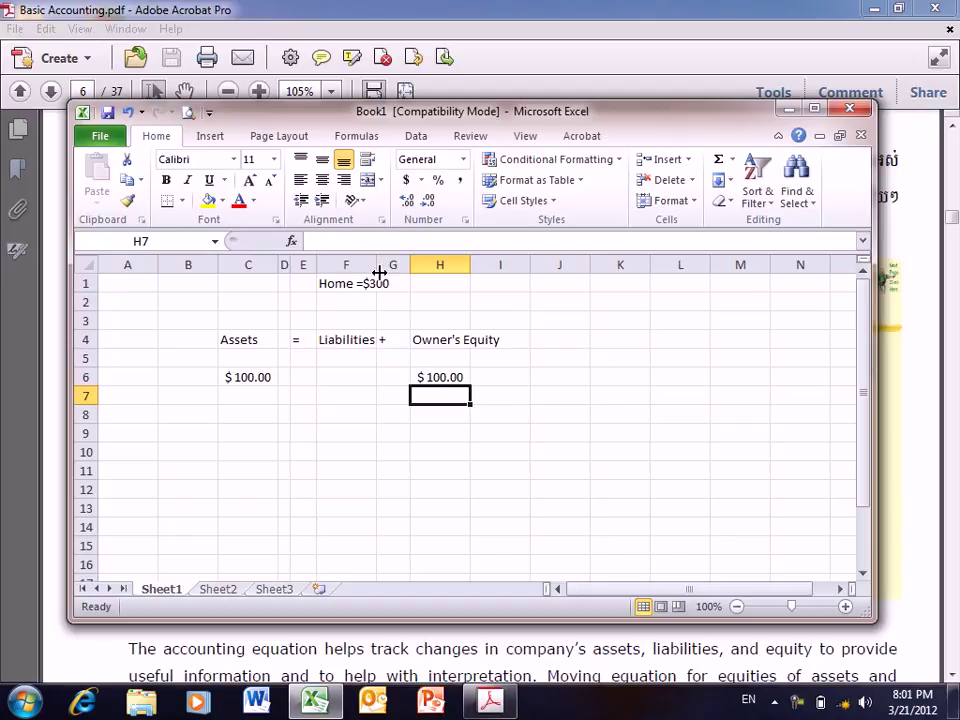
Enter 100 under Liabilities in cell F6 with the dollar Accounting format and change the amount to 200
{"action": "left_click", "coordinate": [354, 377]}
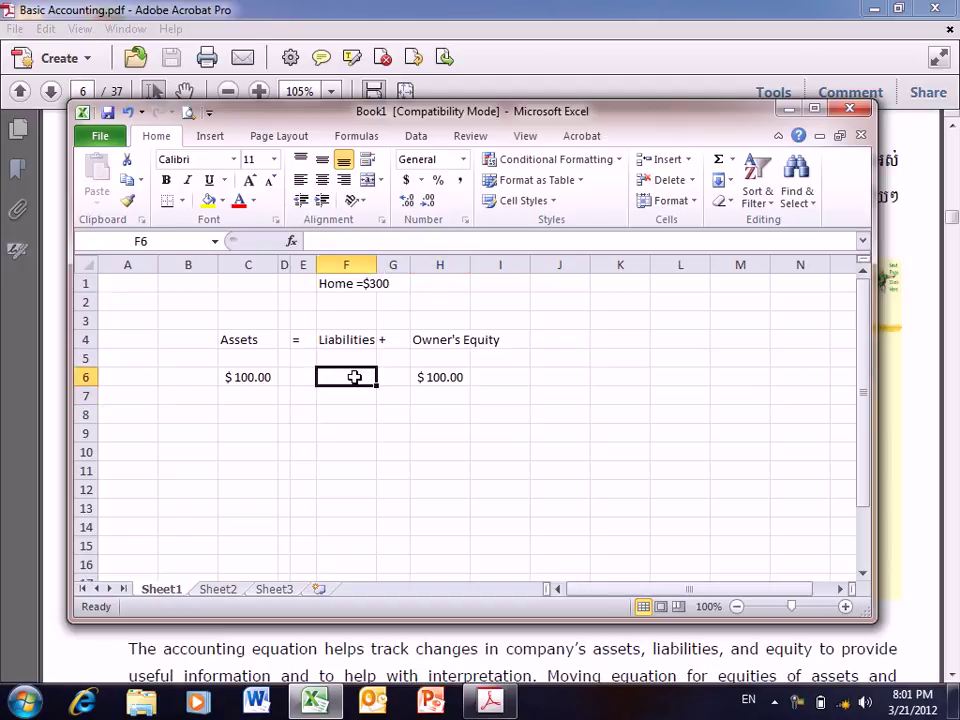
{"action": "type", "text": "1"}
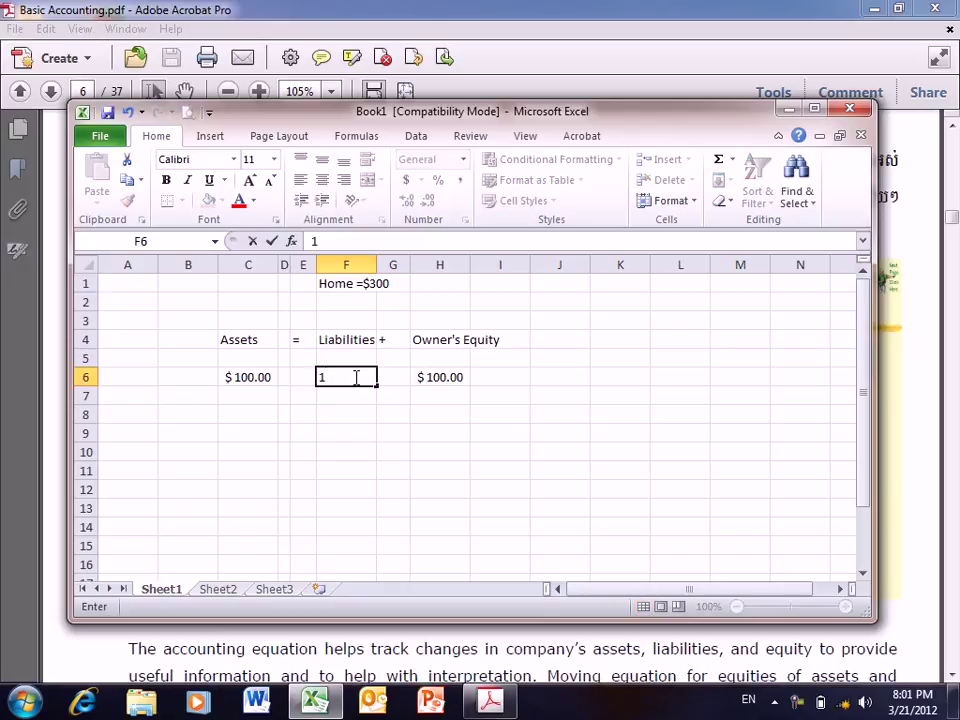
{"action": "type", "text": "00"}
{"action": "key", "text": "Return"}
{"action": "left_click", "coordinate": [355, 377]}
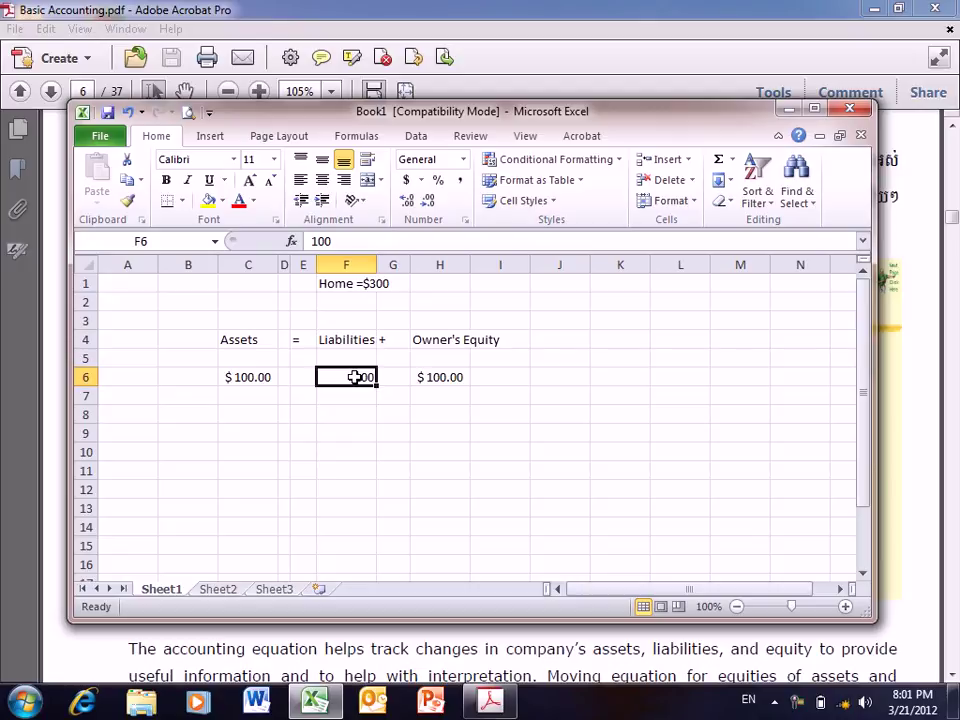
{"action": "left_click", "coordinate": [406, 180]}
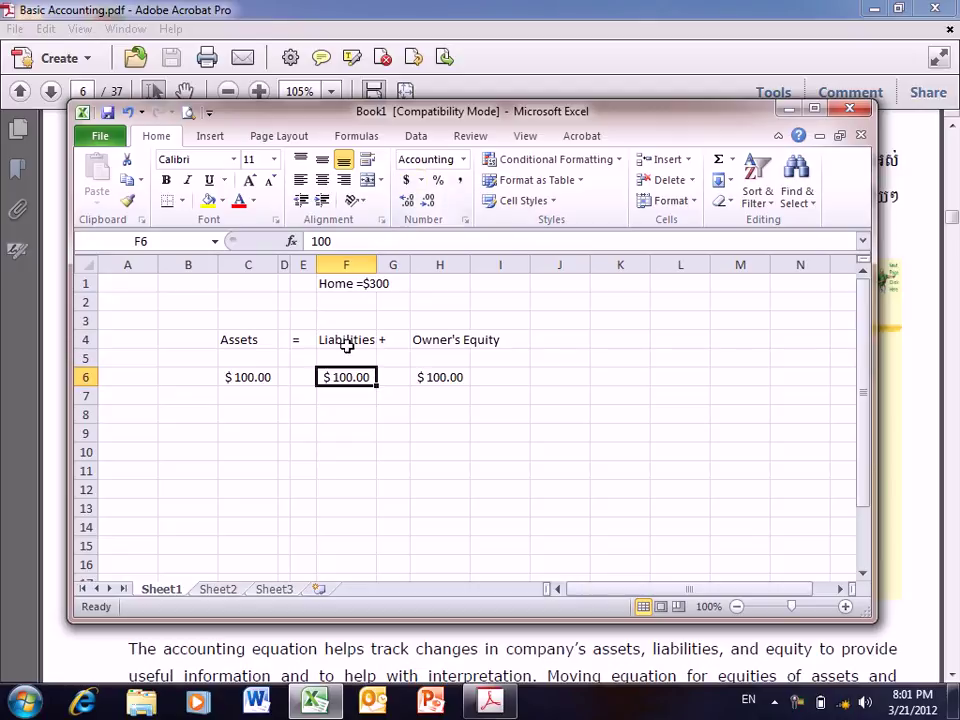
{"action": "type", "text": "200"}
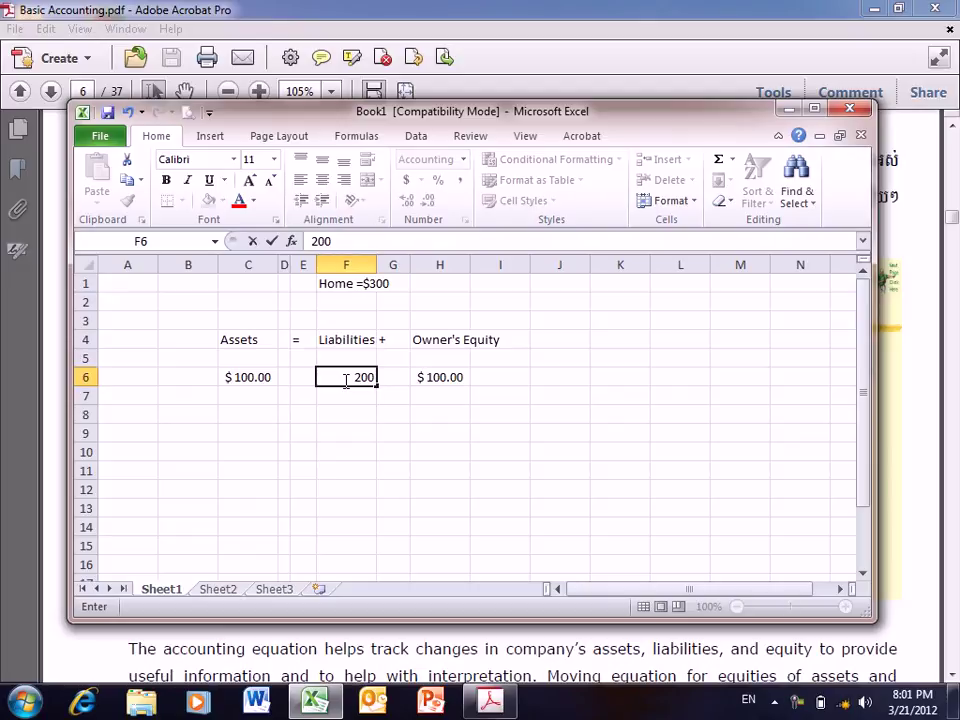
{"action": "key", "text": "Return"}
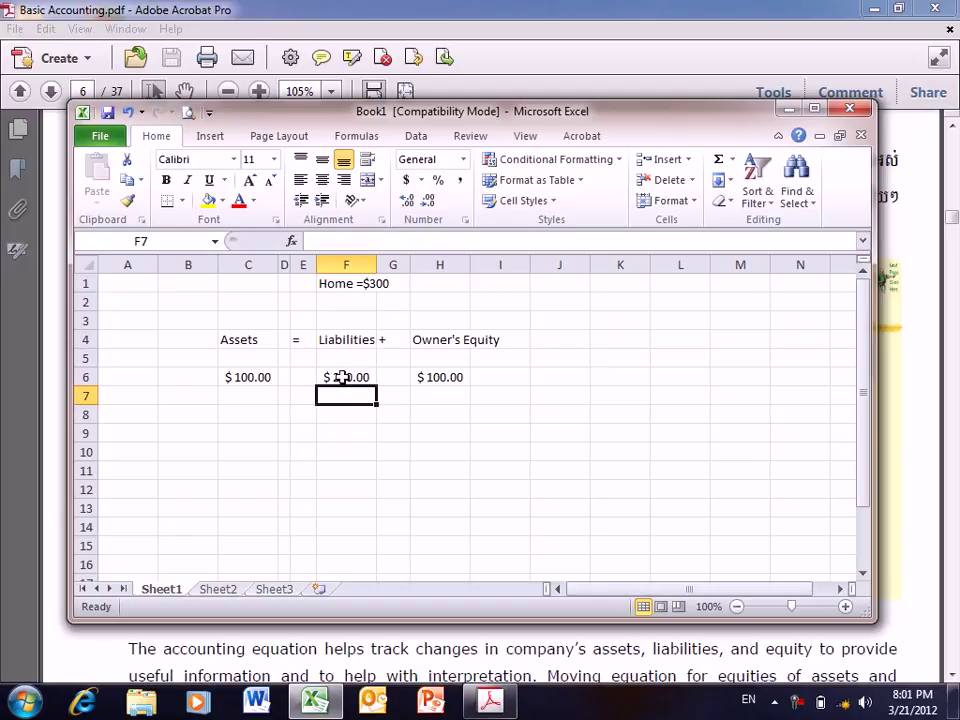
Change the Assets amount in cell C6 to 300
{"action": "left_click", "coordinate": [260, 375]}
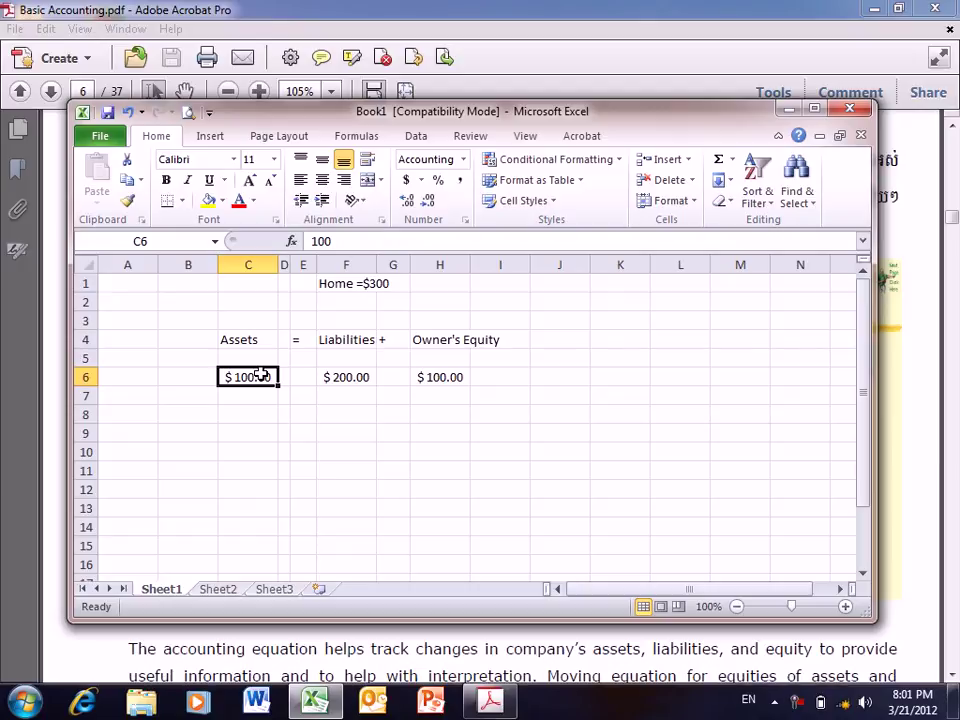
{"action": "type", "text": "300"}
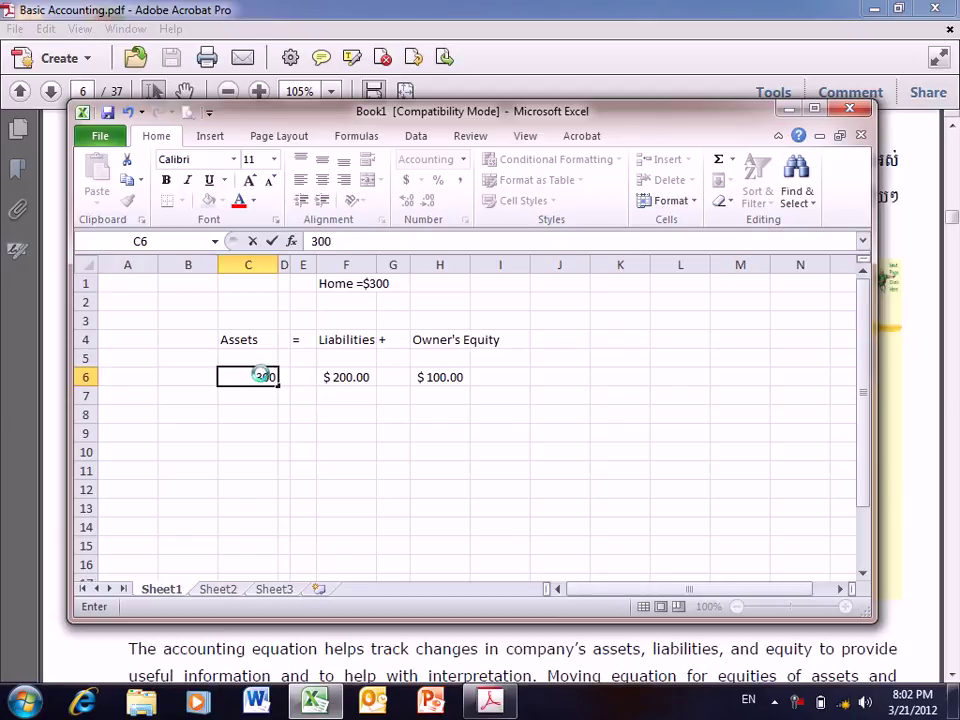
{"action": "key", "text": "Return"}
{"action": "left_click", "coordinate": [259, 373]}
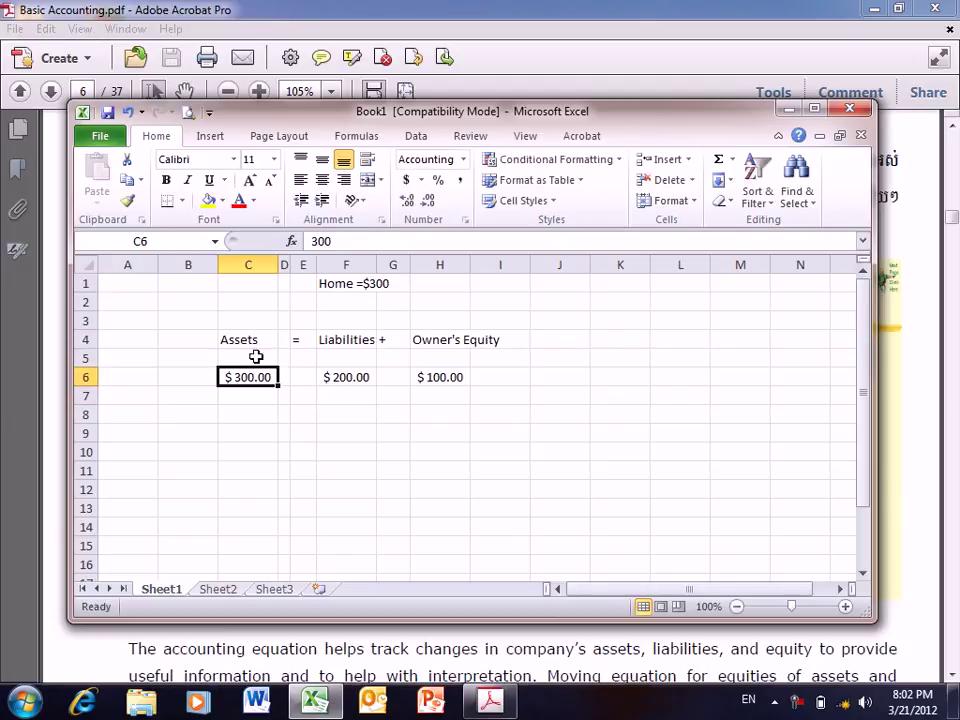
{"action": "left_click", "coordinate": [250, 409]}
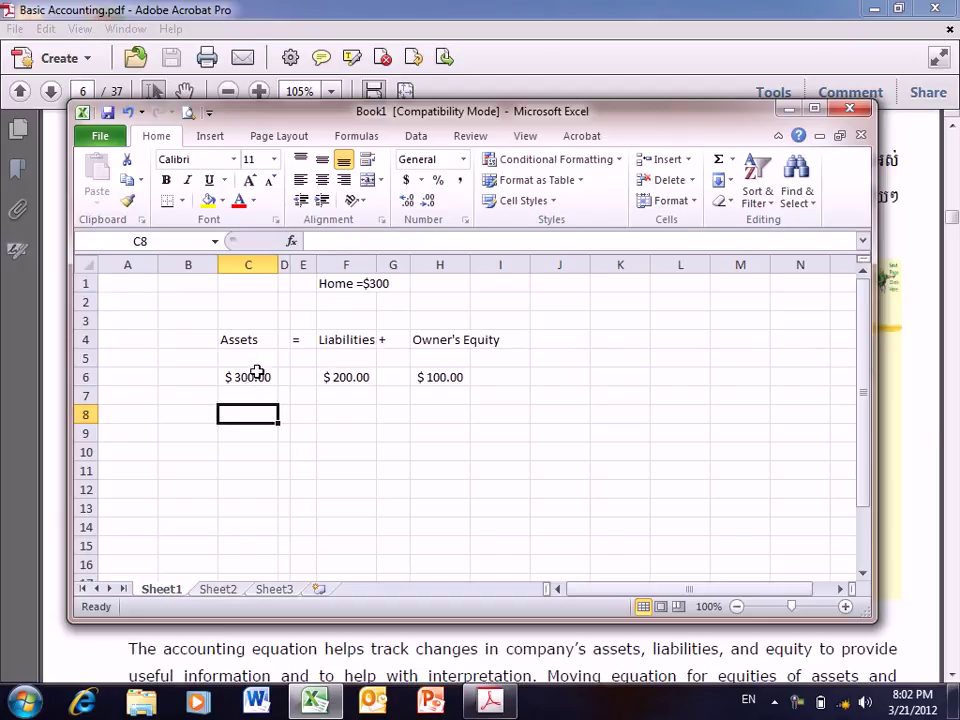
{"action": "left_click", "coordinate": [256, 374]}
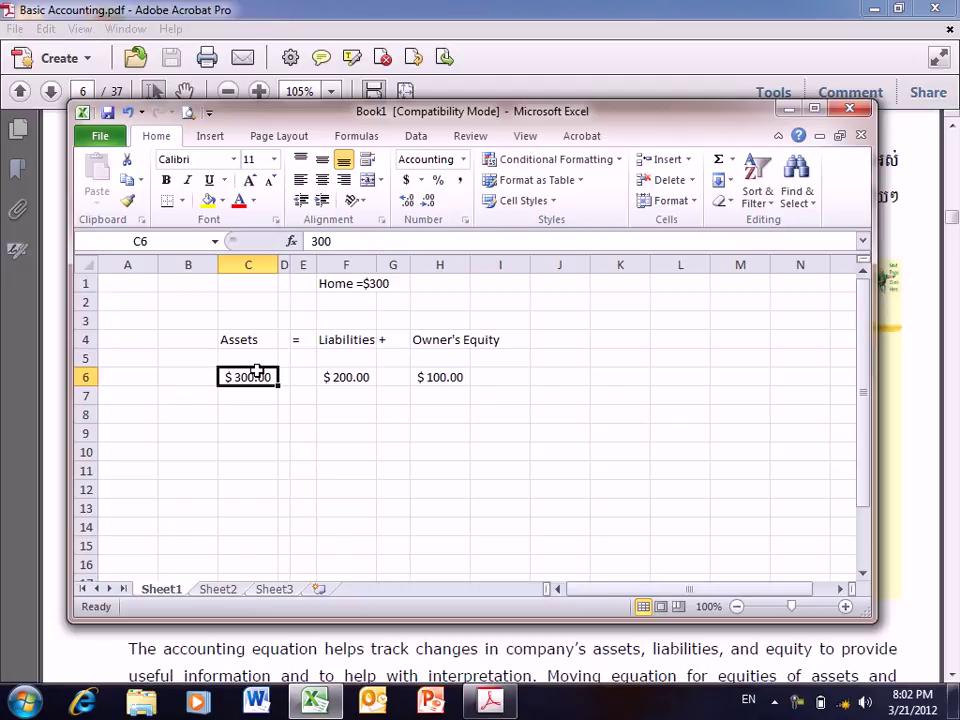
{"action": "left_click_drag", "start_coordinate": [261, 375], "coordinate": [298, 376]}
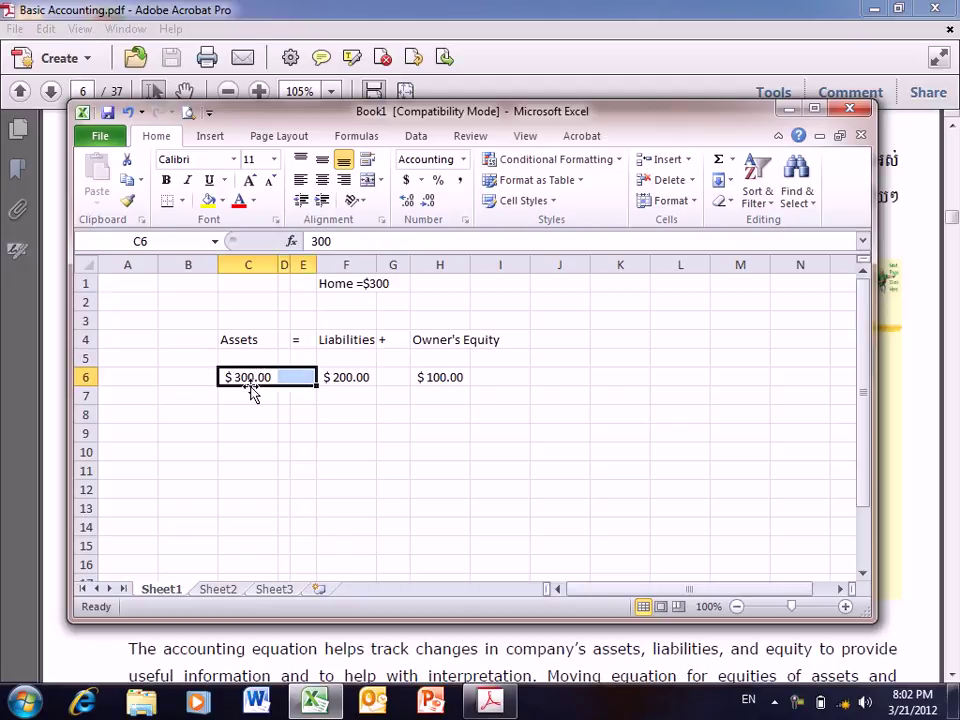
{"action": "left_click", "coordinate": [304, 377]}
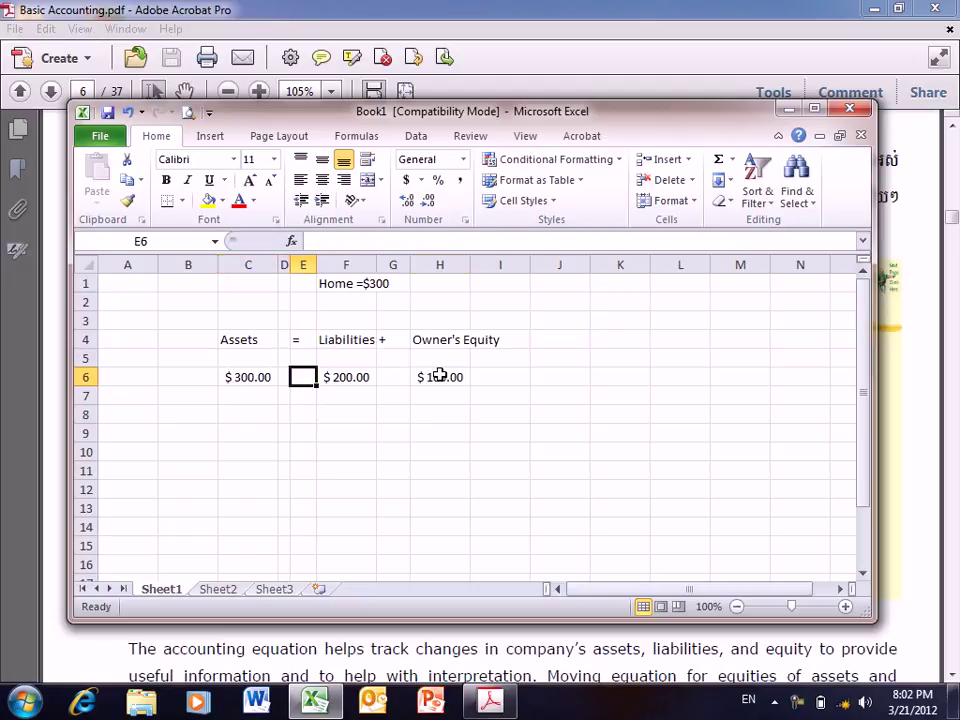
{"action": "left_click", "coordinate": [439, 375]}
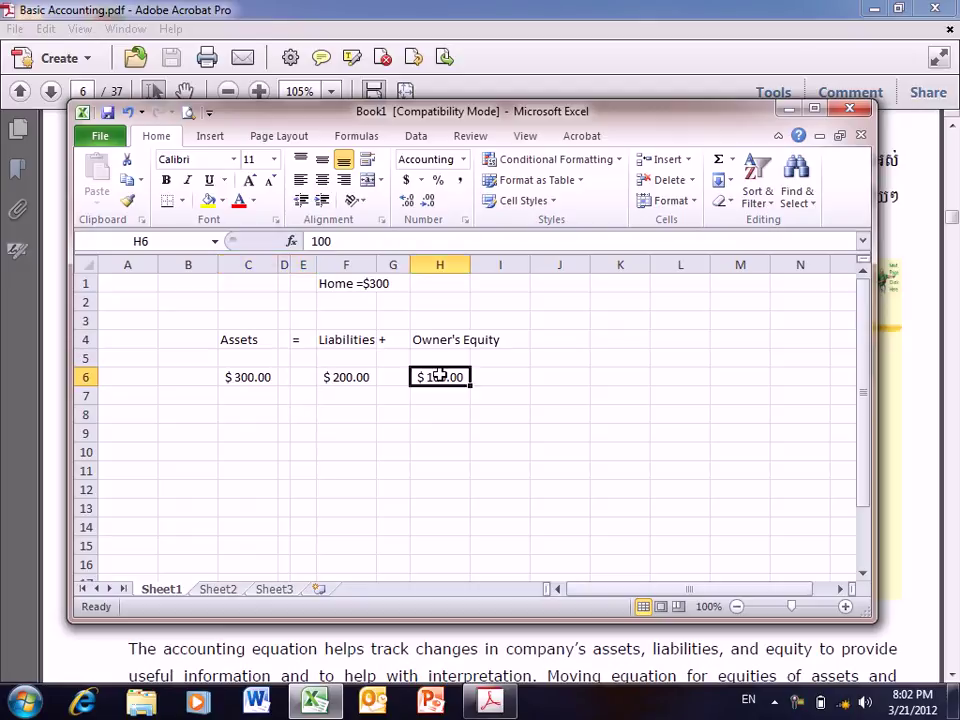
Clear the Liabilities amount in cell F6 and re-enter it as 200
{"action": "left_click", "coordinate": [364, 376]}
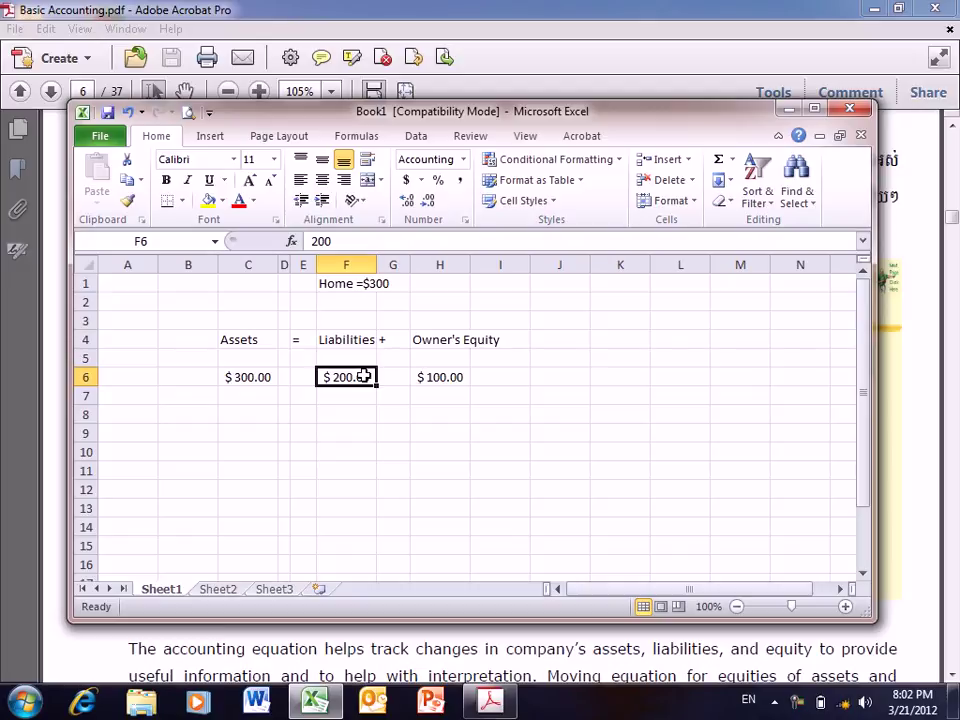
{"action": "key", "text": "BackSpace"}
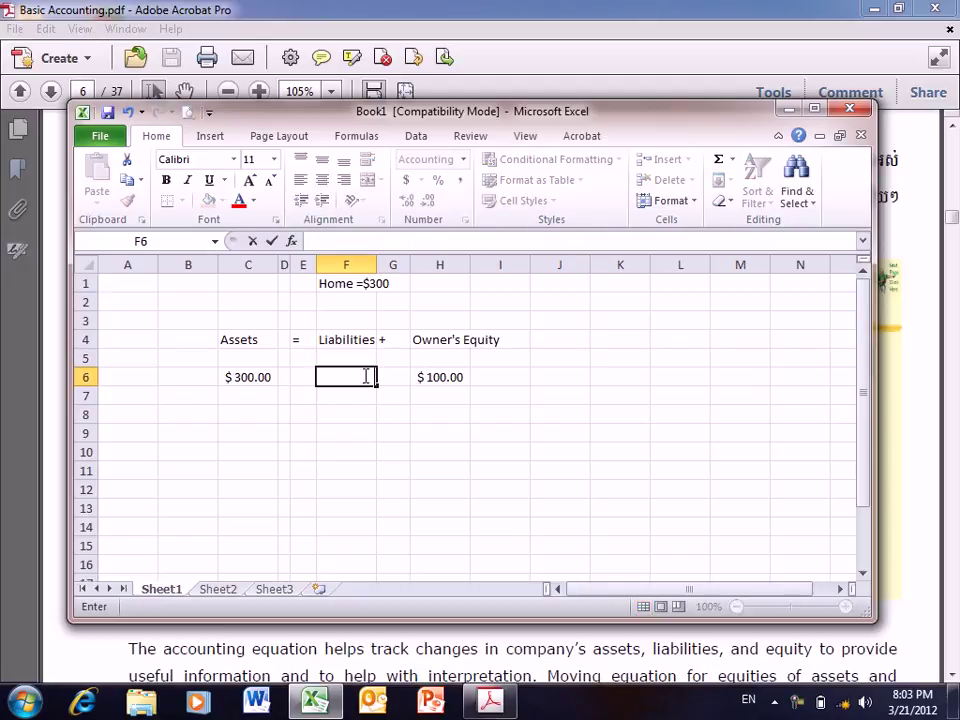
{"action": "left_click", "coordinate": [439, 374]}
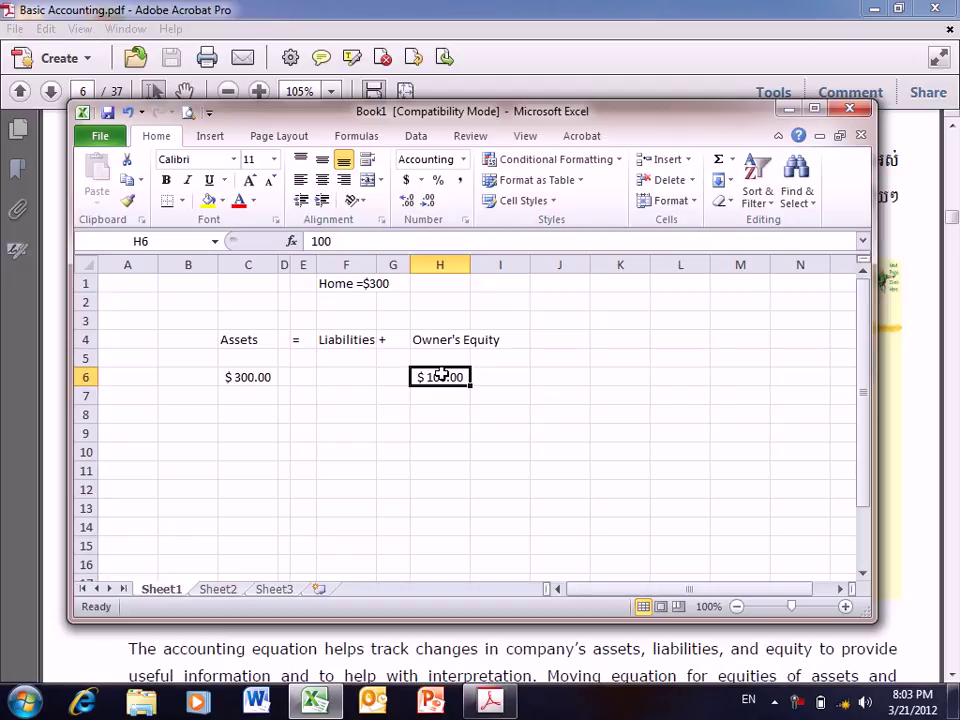
{"action": "left_click", "coordinate": [365, 377]}
{"action": "type", "text": "2"}
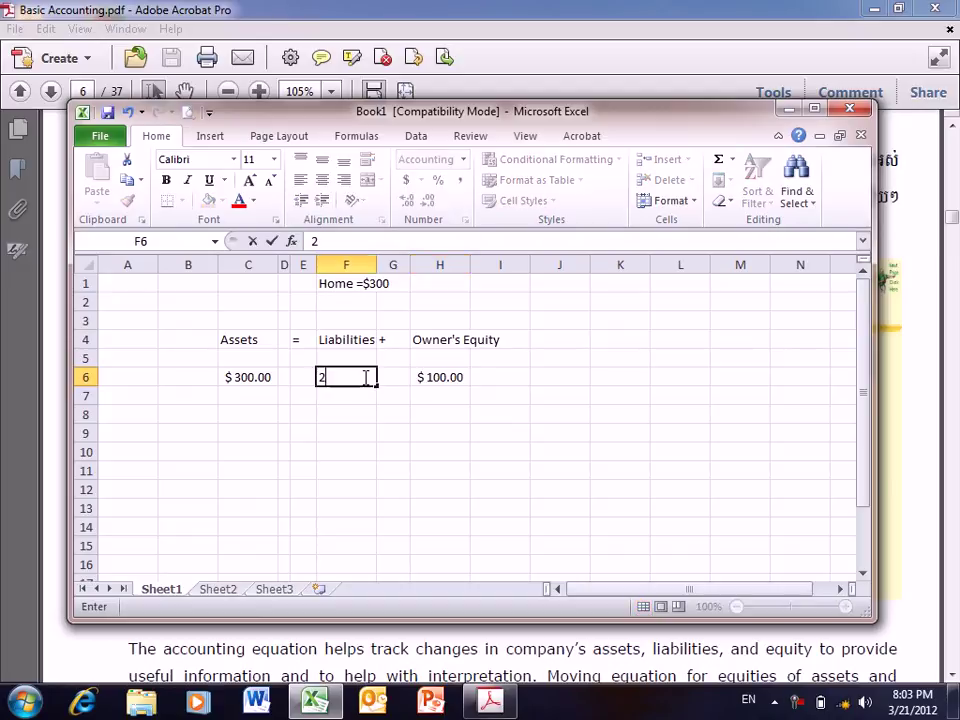
{"action": "type", "text": "00"}
{"action": "key", "text": "Return"}
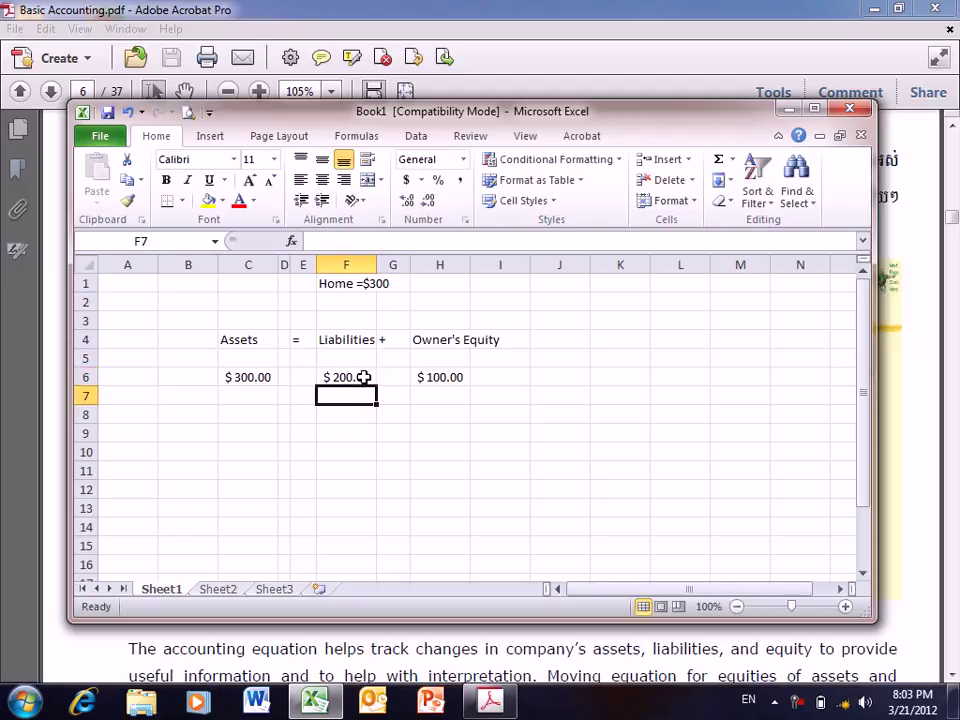
Check the sum of the Liabilities and Owner's Equity amounts in F6:H6 against the home value noted in F1
{"action": "left_click", "coordinate": [364, 377]}
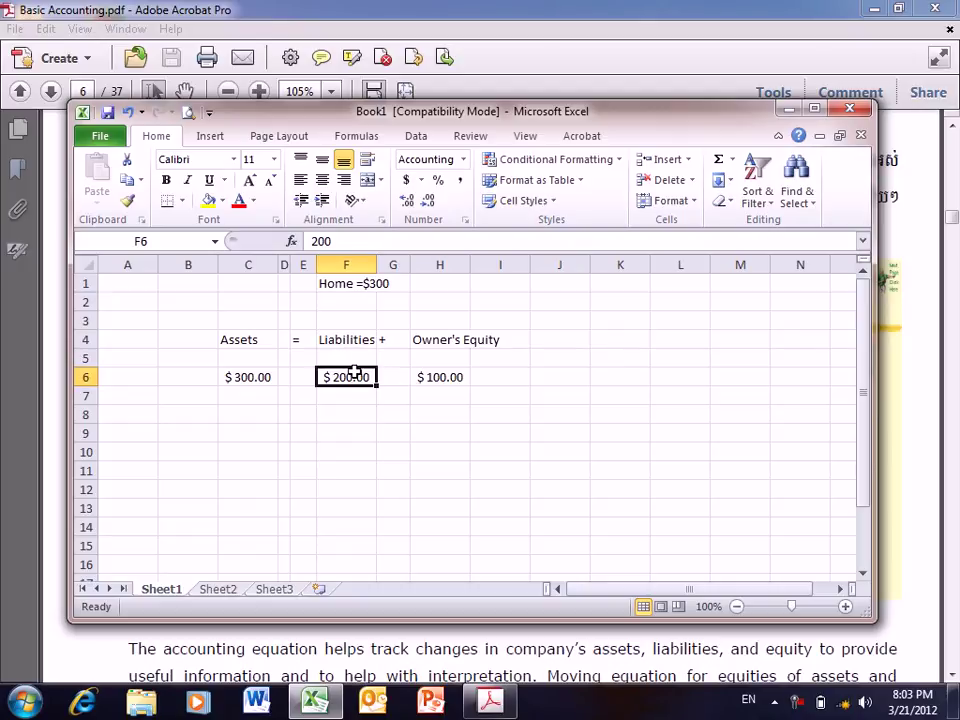
{"action": "left_click", "coordinate": [437, 380]}
{"action": "left_click_drag", "start_coordinate": [437, 380], "coordinate": [356, 375]}
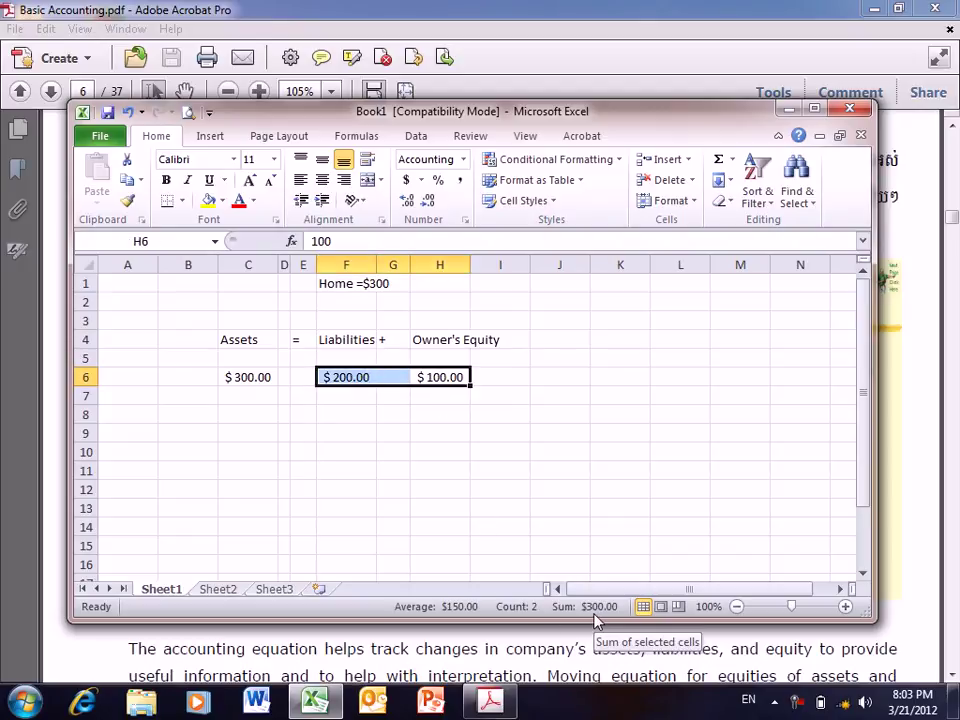
{"action": "left_click", "coordinate": [358, 284]}
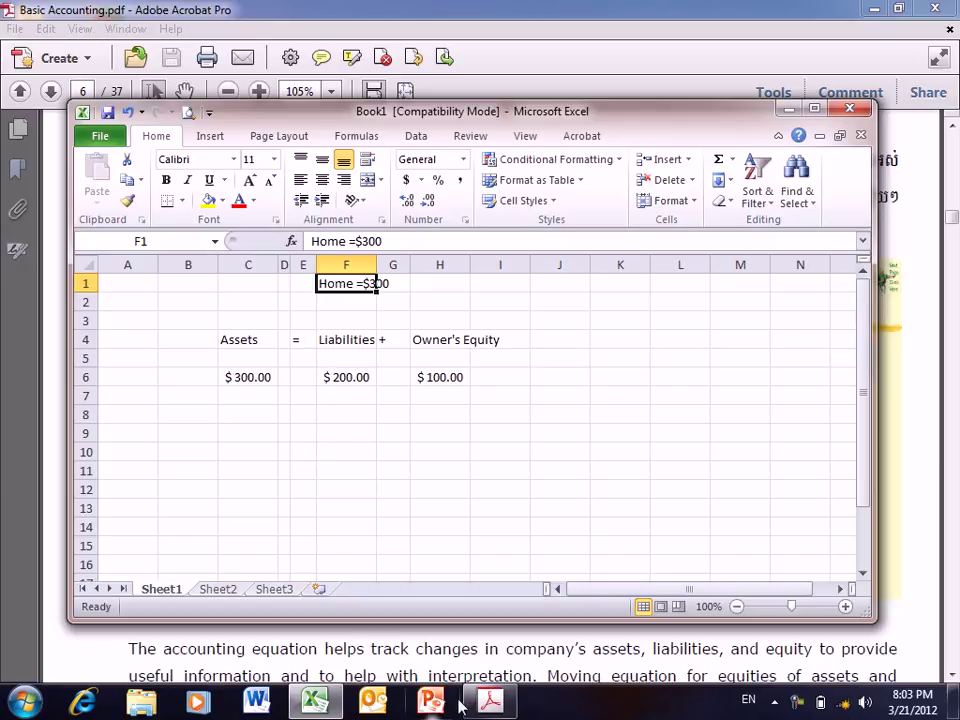
Switch to Basic Accounting.pdf in Adobe Acrobat and view the text below the accounting equation on page 6
{"action": "mouse_move", "coordinate": [490, 703]}
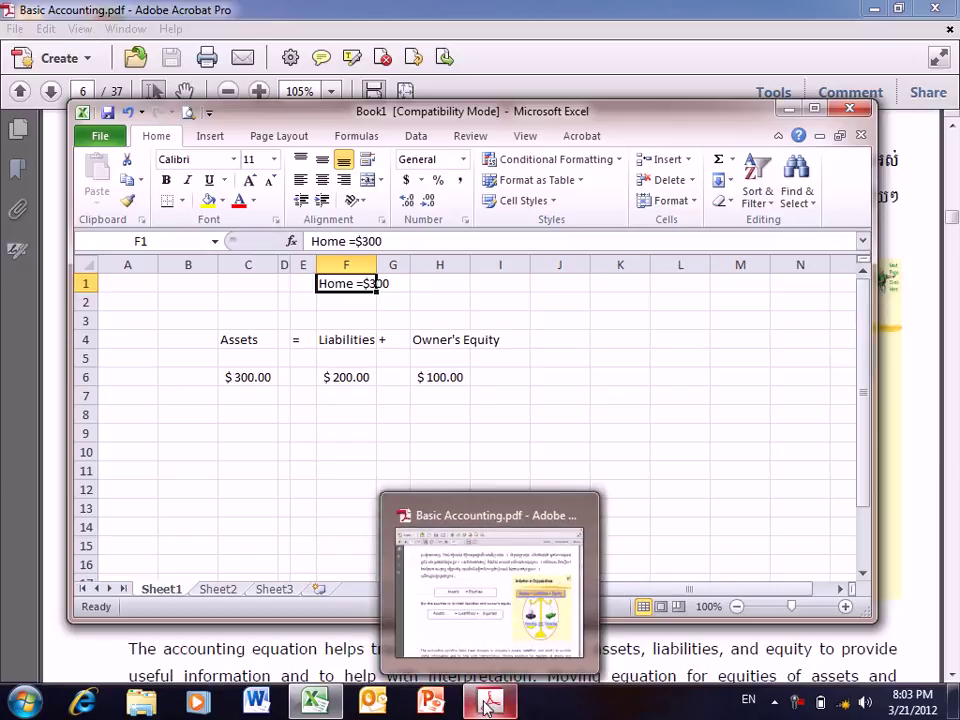
{"action": "left_click", "coordinate": [503, 646]}
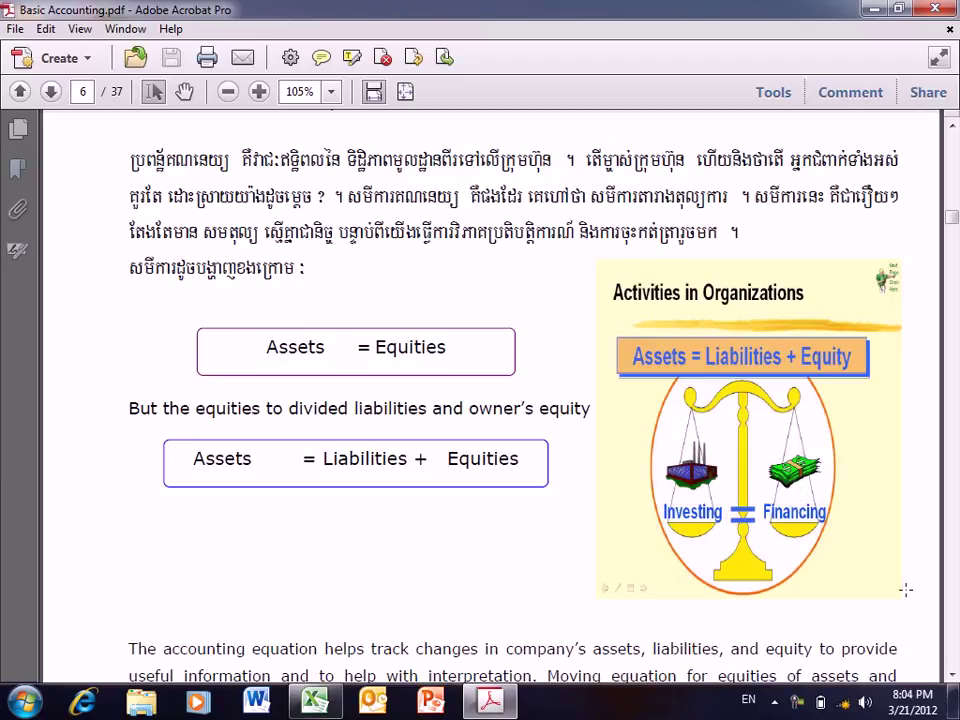
{"action": "left_click", "coordinate": [953, 676]}
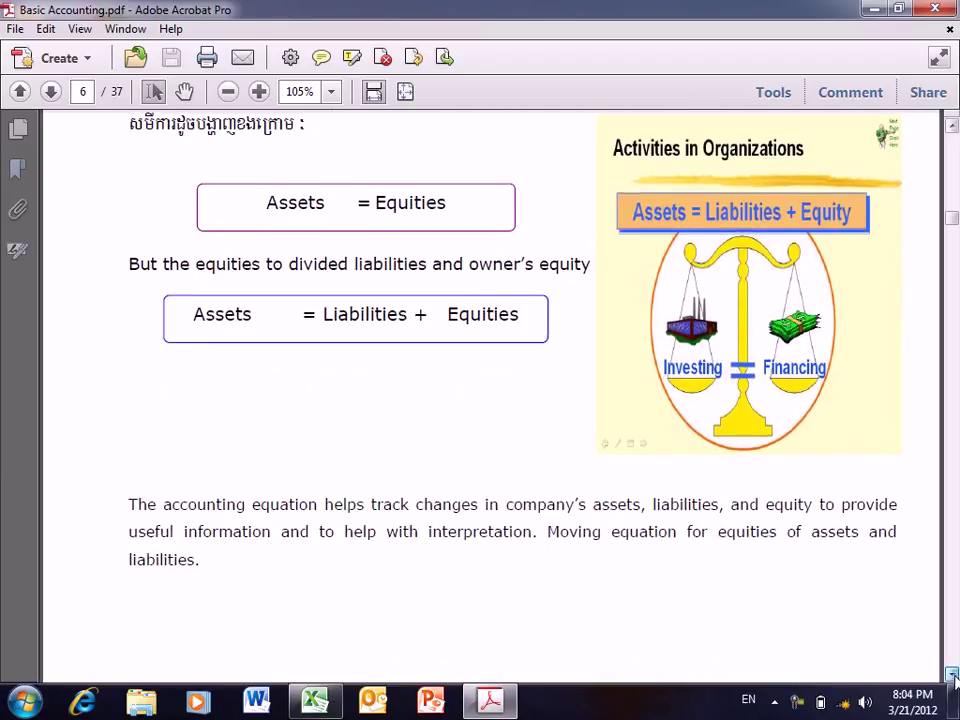